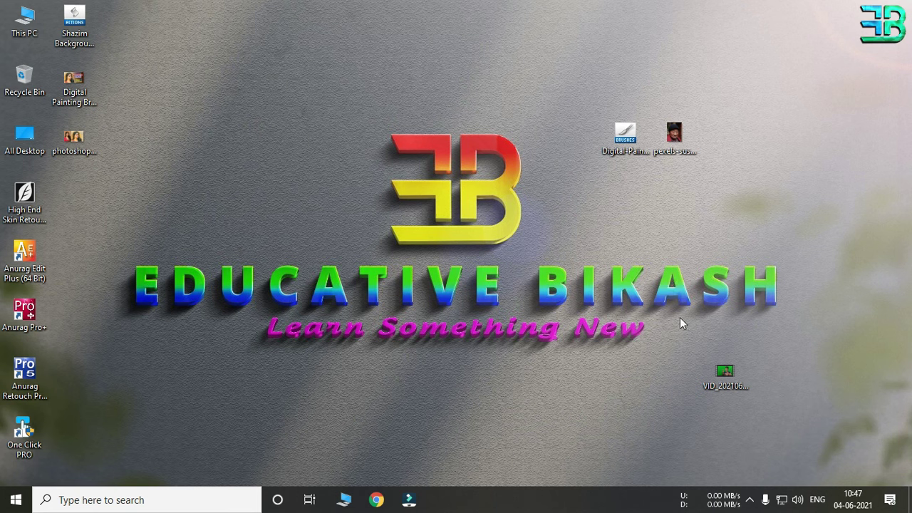
Step: Refresh the desktop, launch Adobe Photoshop from the Start menu, then minimize it
right_click(177, 98)
left_click(235, 154)
key("super")
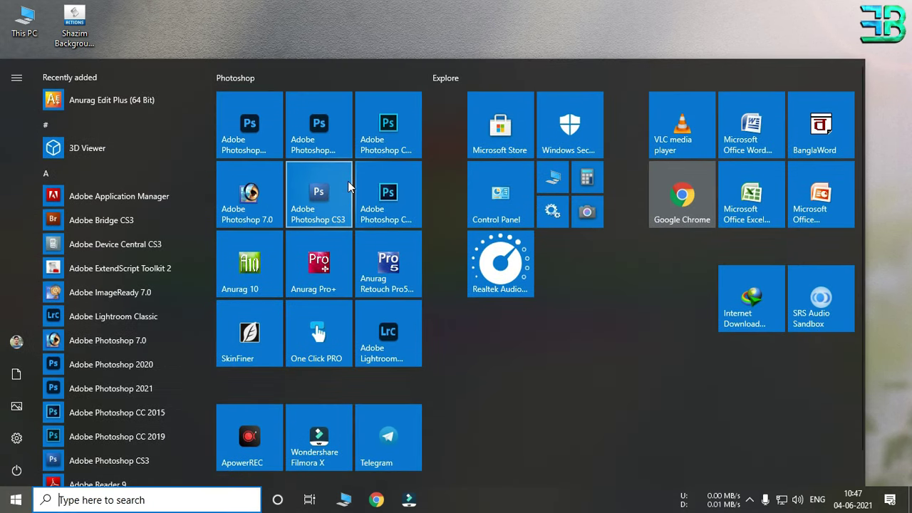
left_click(386, 124)
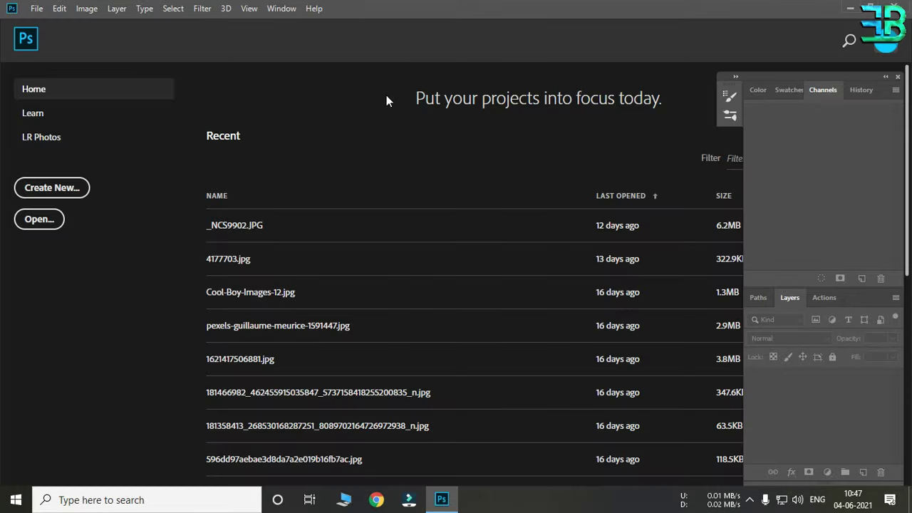
left_click(850, 8)
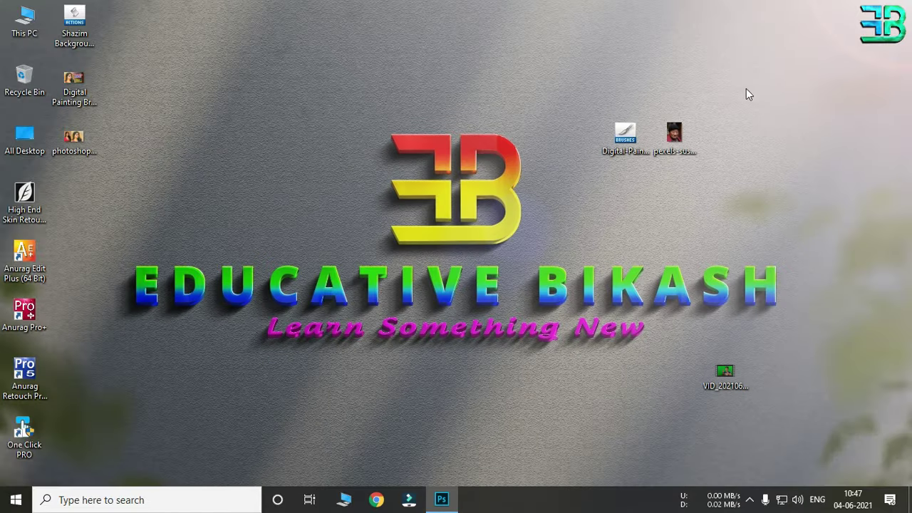
Step: Drag the portrait photo from the desktop into Photoshop to open it
left_click(684, 133)
left_click_drag(684, 133, 424, 271)
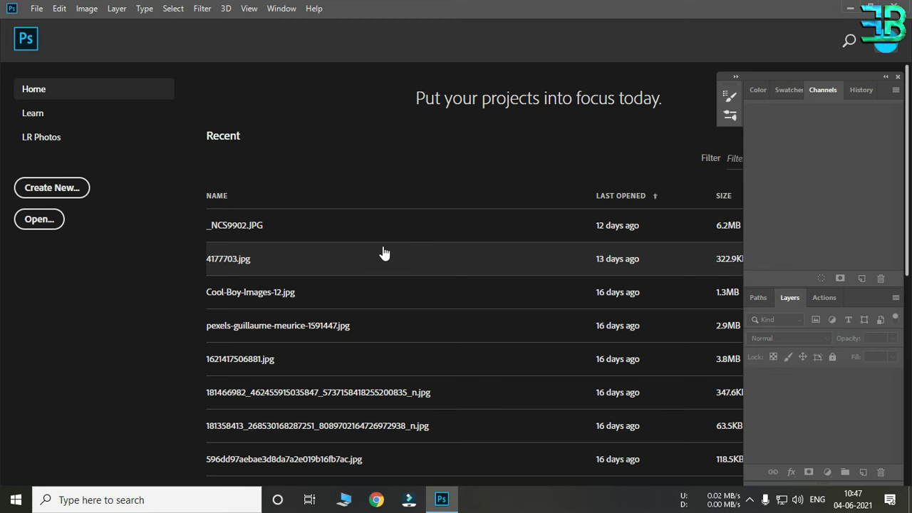
scroll(492, 272, "up", 3)
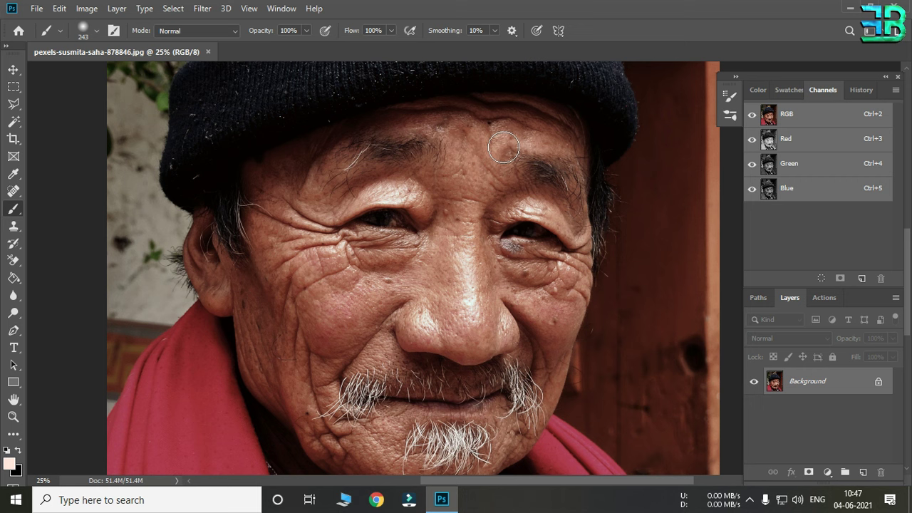
left_click(13, 69)
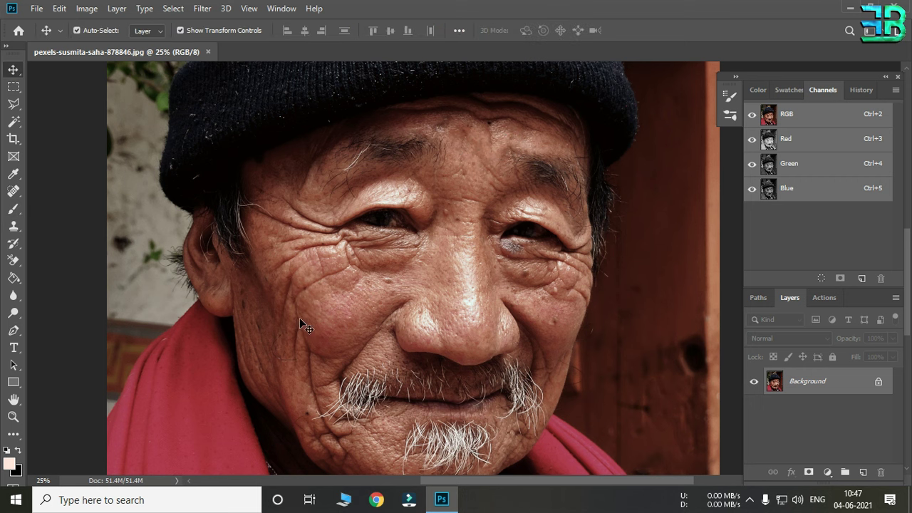
scroll(300, 324, "down", 1)
scroll(606, 165, "down", 1)
scroll(570, 188, "down", 1)
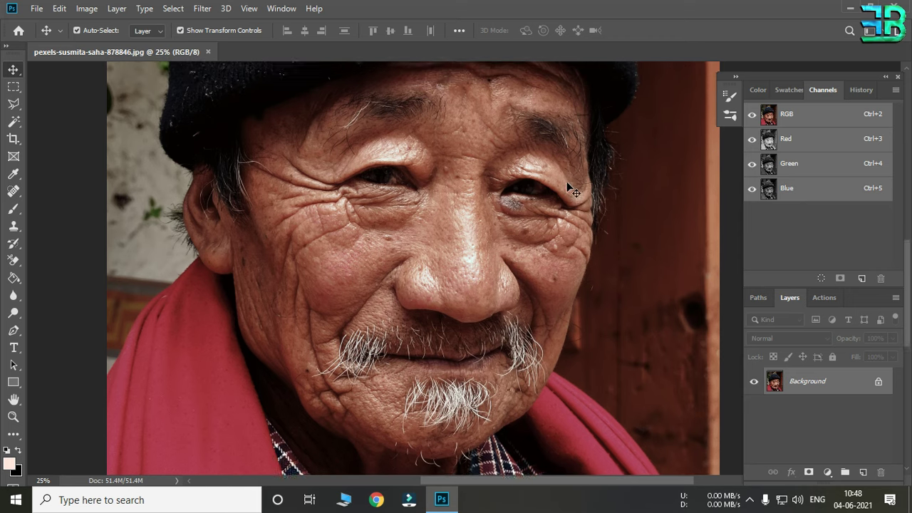
Step: Check the brush .abr file's full name on the desktop, then restore Photoshop
left_click(850, 7)
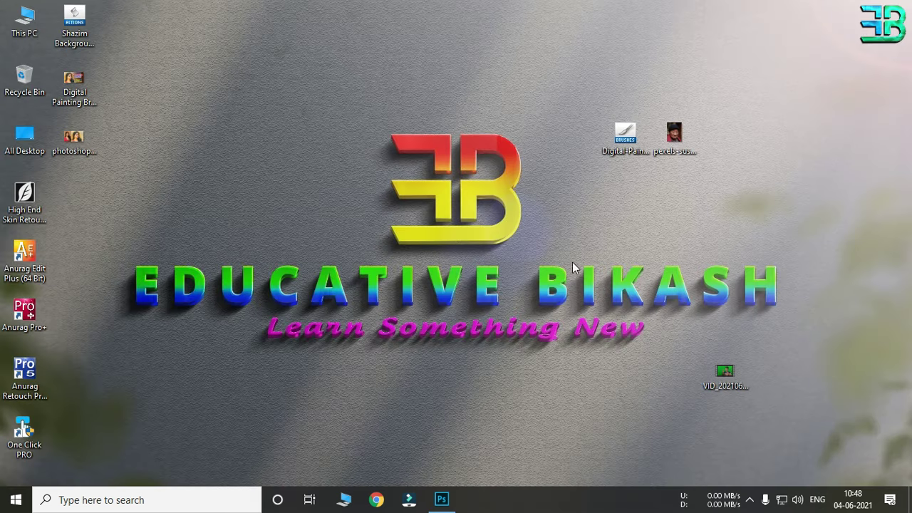
left_click(625, 135)
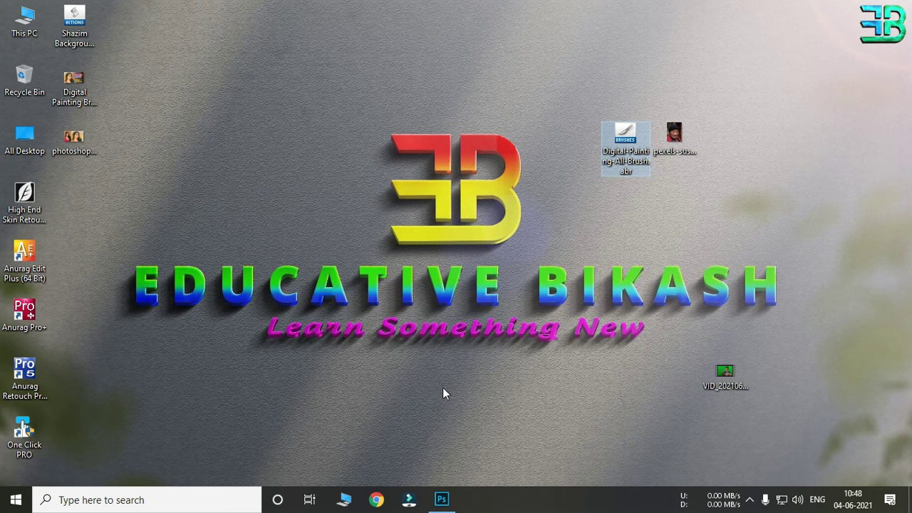
left_click(441, 499)
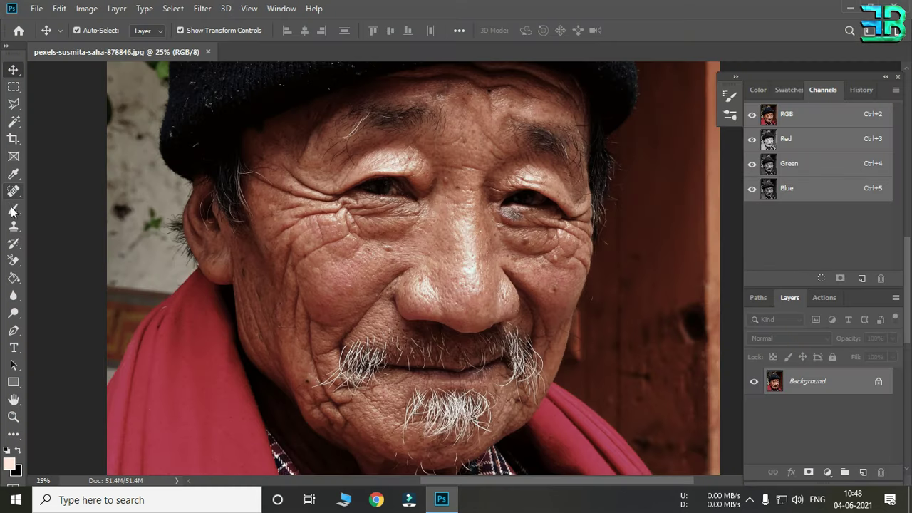
Step: Select the Smudge Tool from the Blur tool group
left_click(6, 46)
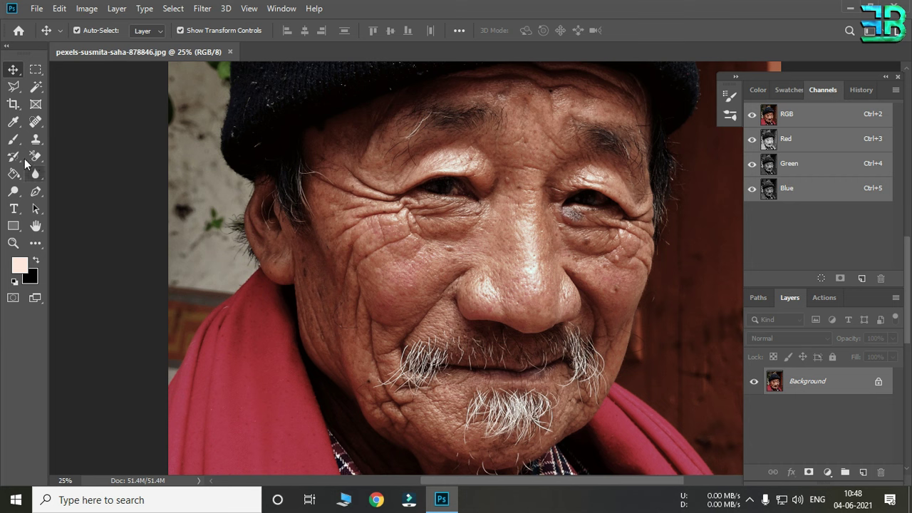
left_click(35, 174)
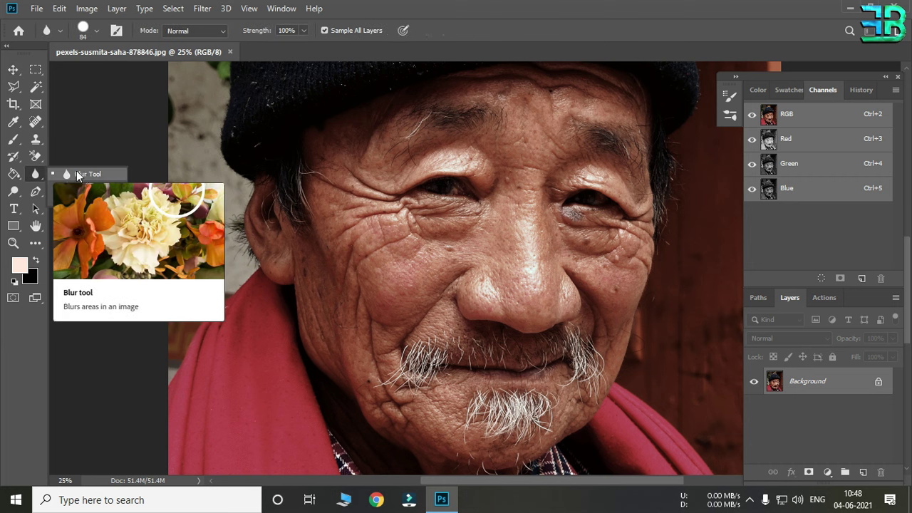
left_click(85, 202)
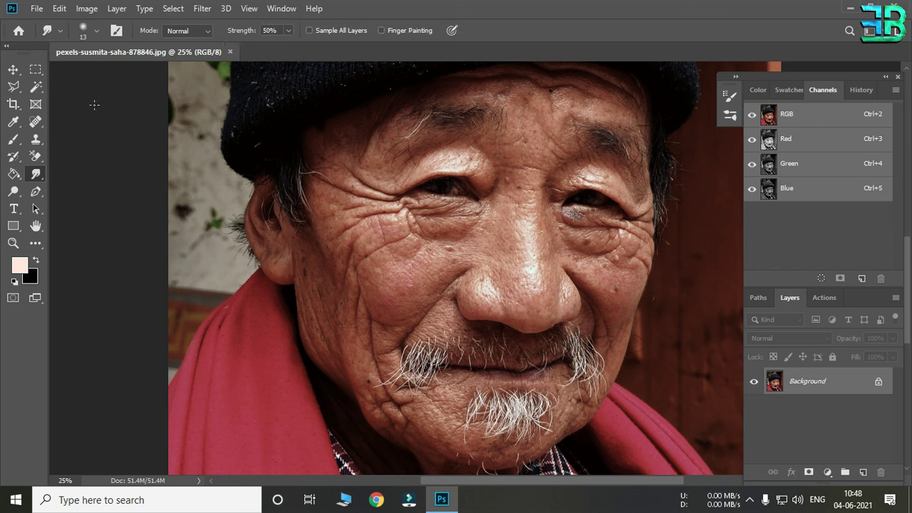
Step: Import the Digital-Painting-All-Brush.abr brush set from the Desktop
left_click(97, 34)
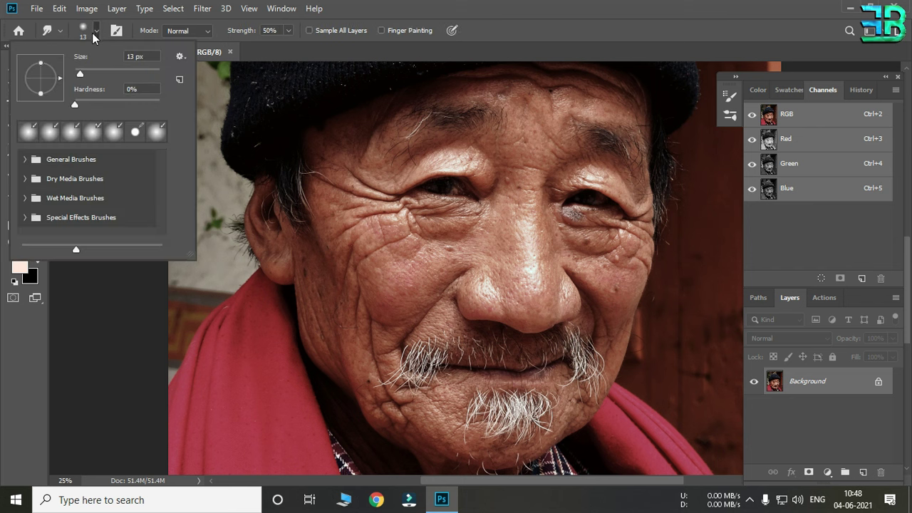
left_click(180, 58)
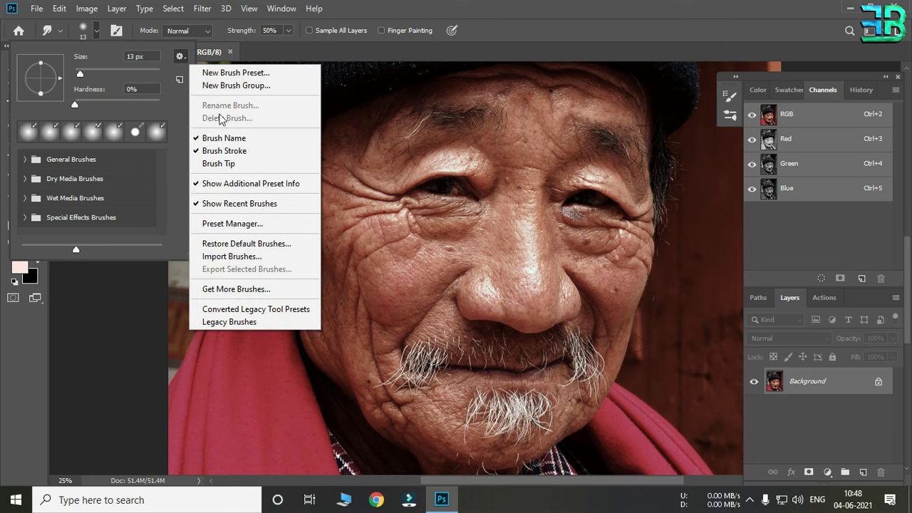
left_click(268, 263)
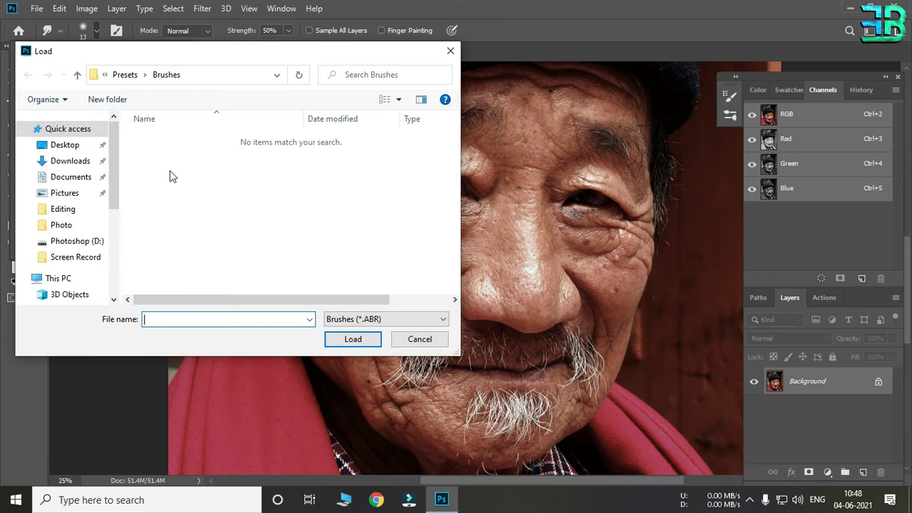
left_click(65, 144)
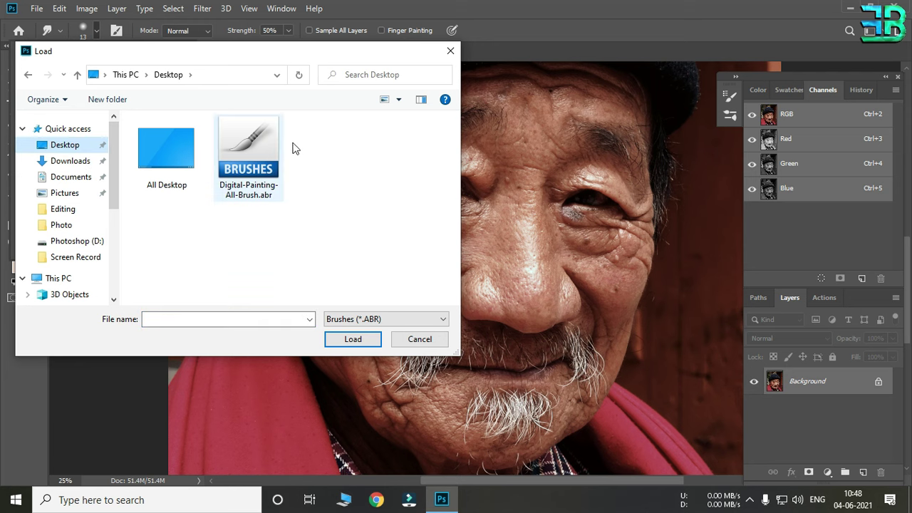
mouse_move(249, 153)
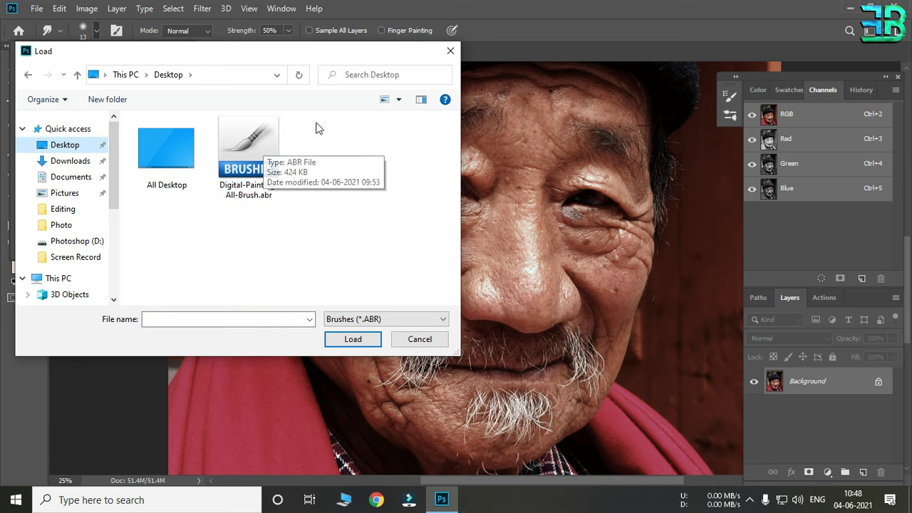
double_click(259, 158)
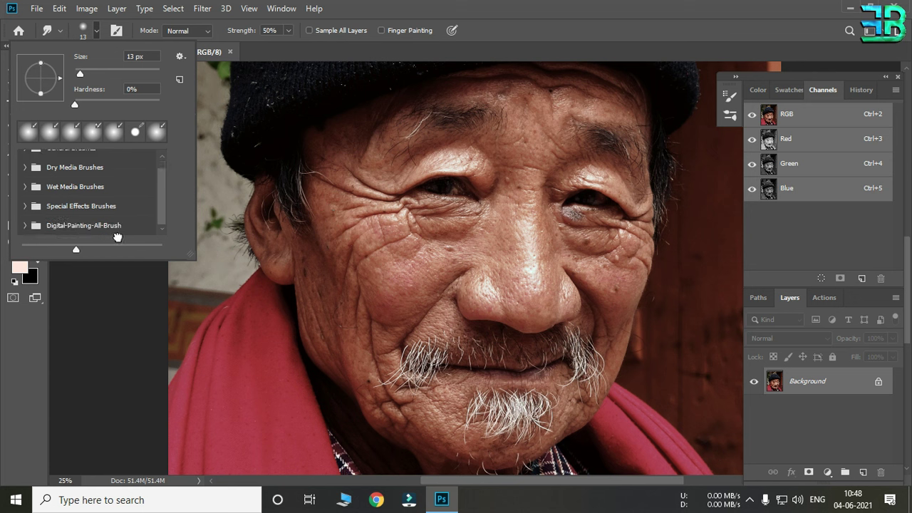
Step: Browse the Digital-Painting-All-Brush folder and choose the Smoothing Smudge Brush
left_click(62, 234)
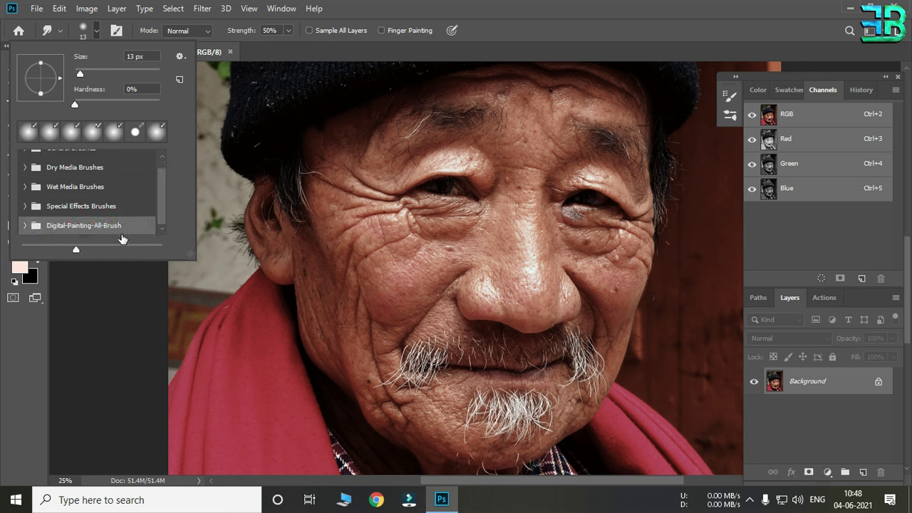
left_click(28, 226)
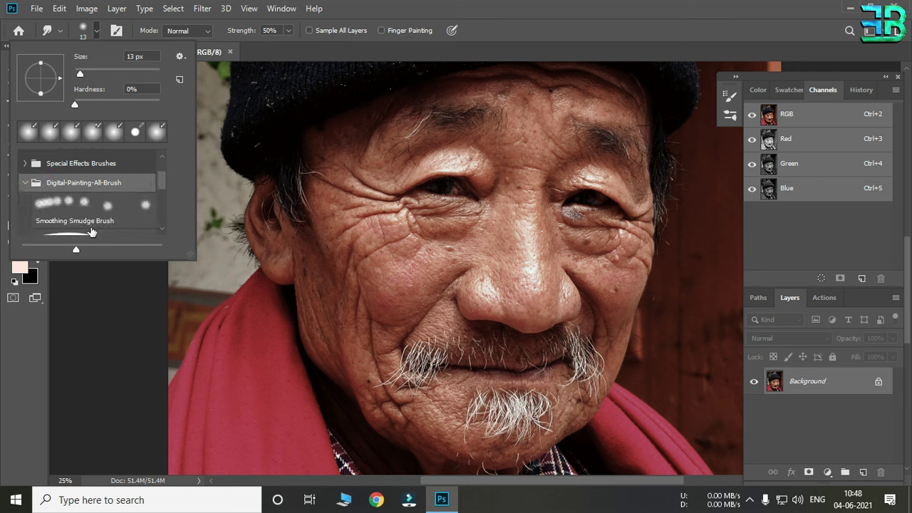
scroll(91, 232, "down", 1)
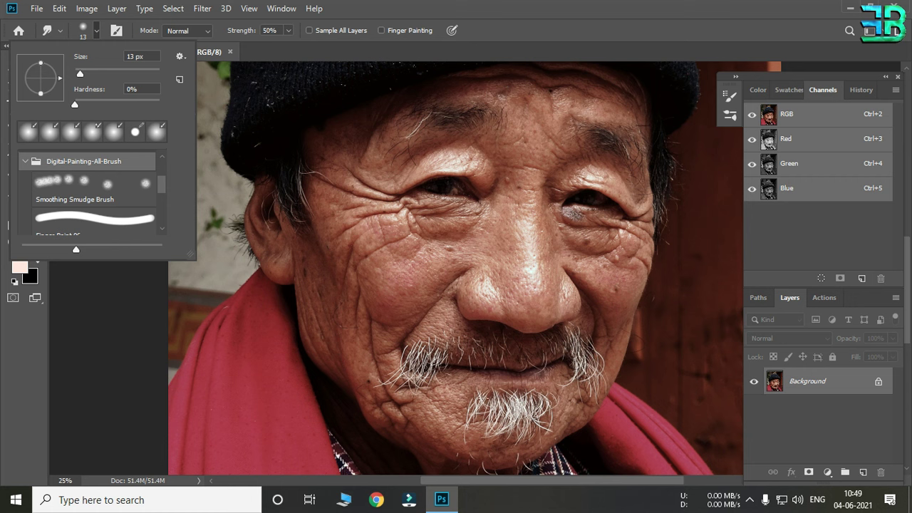
scroll(350, 383, "down", 2)
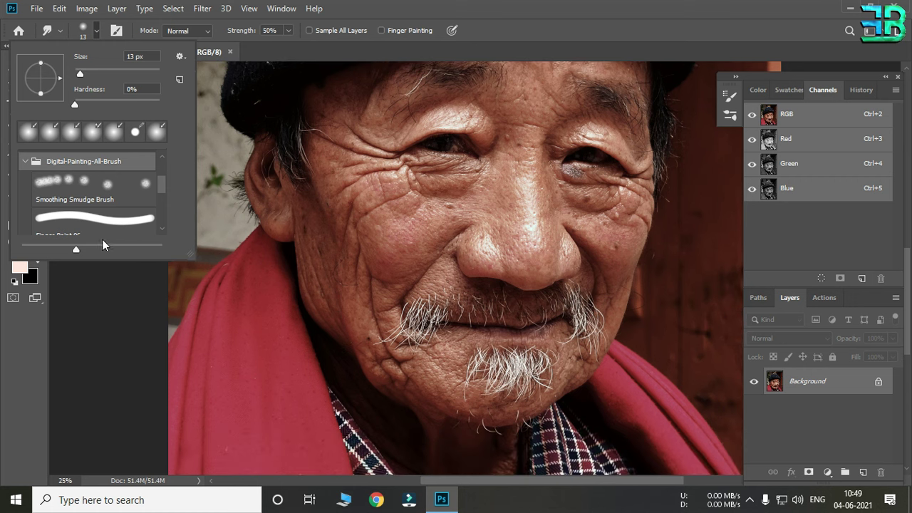
scroll(93, 213, "down", 2)
scroll(93, 214, "down", 2)
scroll(93, 214, "down", 2)
scroll(92, 214, "down", 1)
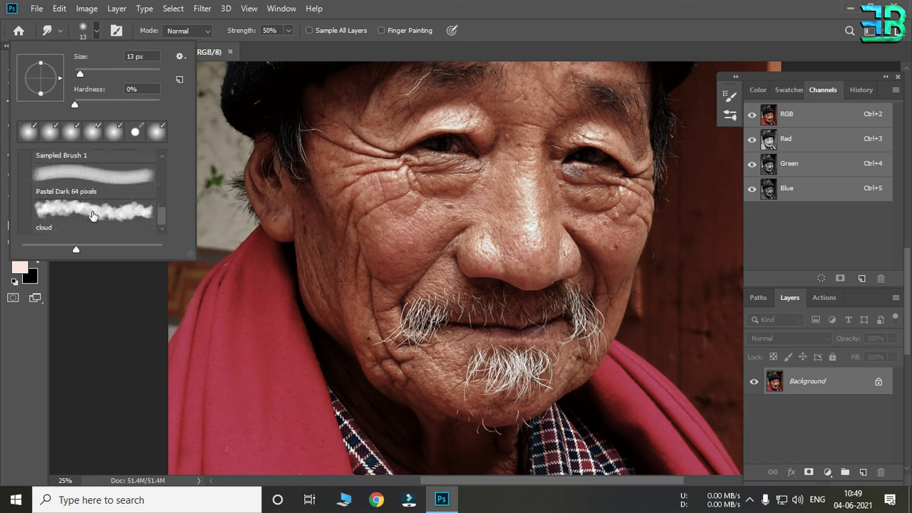
left_click(94, 217)
left_click(96, 185)
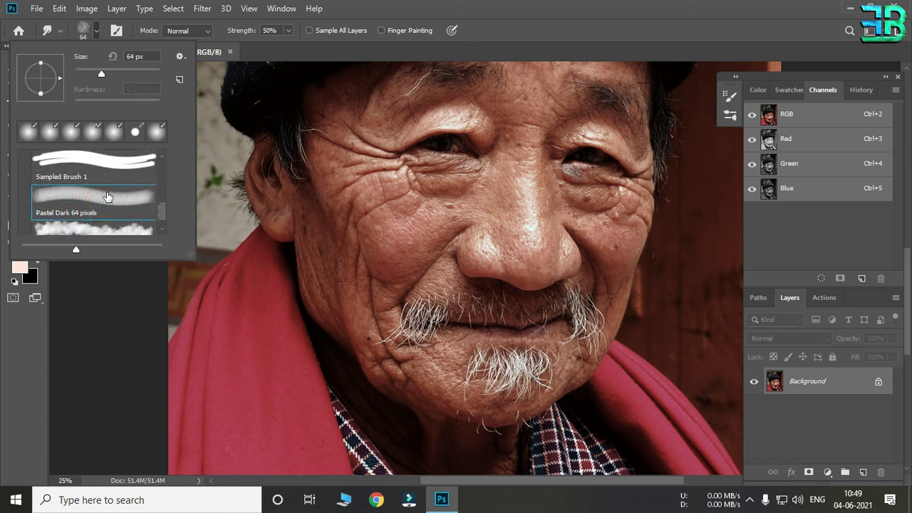
scroll(100, 191, "up", 2)
scroll(103, 194, "up", 2)
scroll(107, 198, "up", 2)
scroll(107, 200, "up", 2)
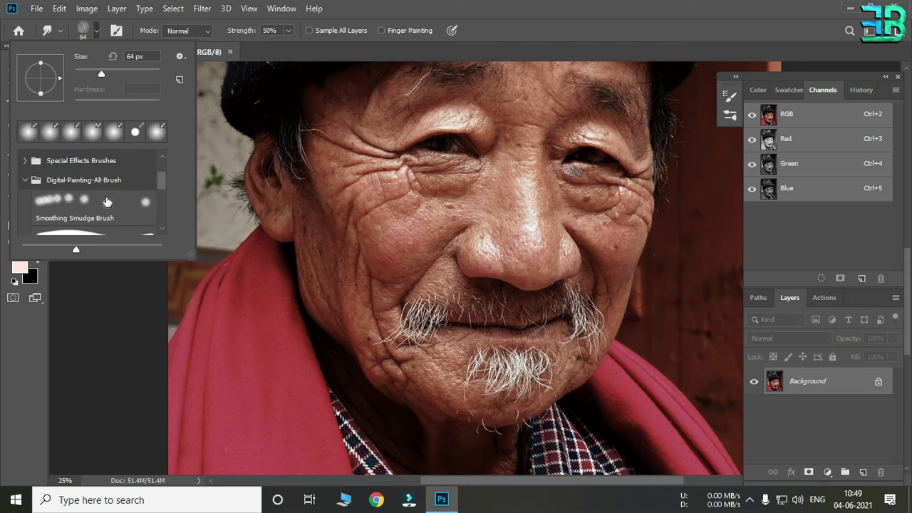
left_click(126, 204)
scroll(520, 173, "up", 3)
Step: Set the brush size to 139 px, dismissing the out-of-range warning
right_click(524, 169)
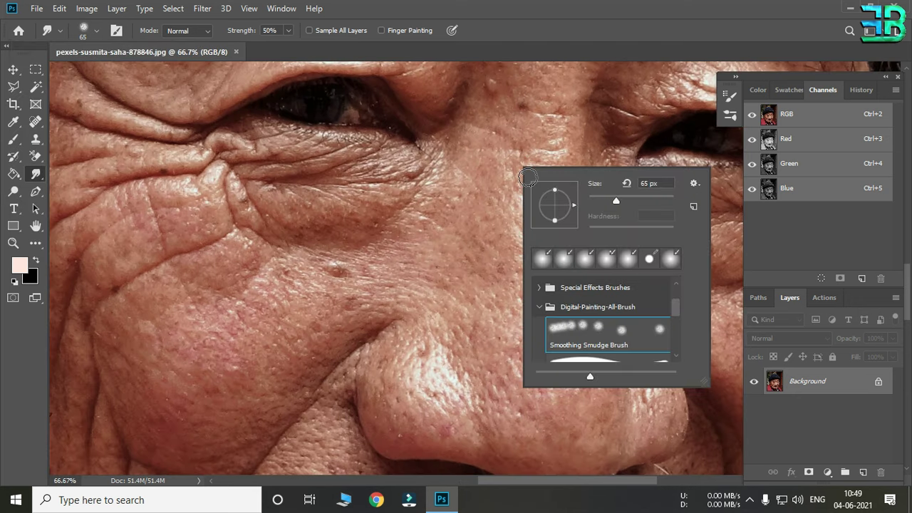
left_click_drag(638, 200, 653, 200)
type("139")
key("Return")
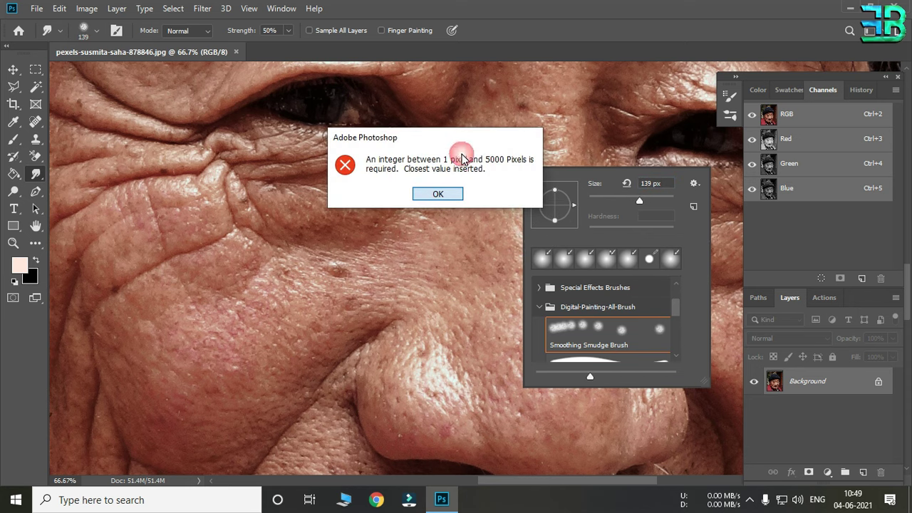
left_click(423, 193)
scroll(481, 221, "down", 3)
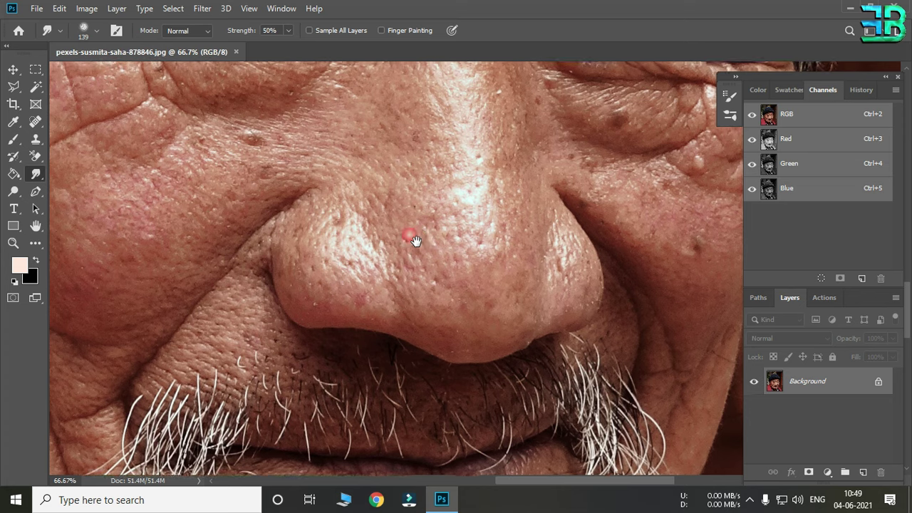
Step: Smudge the left side and top of the nose into smooth skin
mouse_move(332, 249)
left_mouse_down()
mouse_move(349, 223)
mouse_move(316, 285)
mouse_move(438, 350)
mouse_move(495, 366)
mouse_move(579, 335)
mouse_move(534, 220)
mouse_move(540, 326)
mouse_move(529, 295)
mouse_move(495, 297)
mouse_move(420, 189)
mouse_move(387, 224)
mouse_move(397, 183)
mouse_move(461, 267)
mouse_move(431, 309)
mouse_move(482, 256)
mouse_move(516, 240)
mouse_move(443, 266)
mouse_move(363, 224)
mouse_move(397, 316)
left_mouse_up()
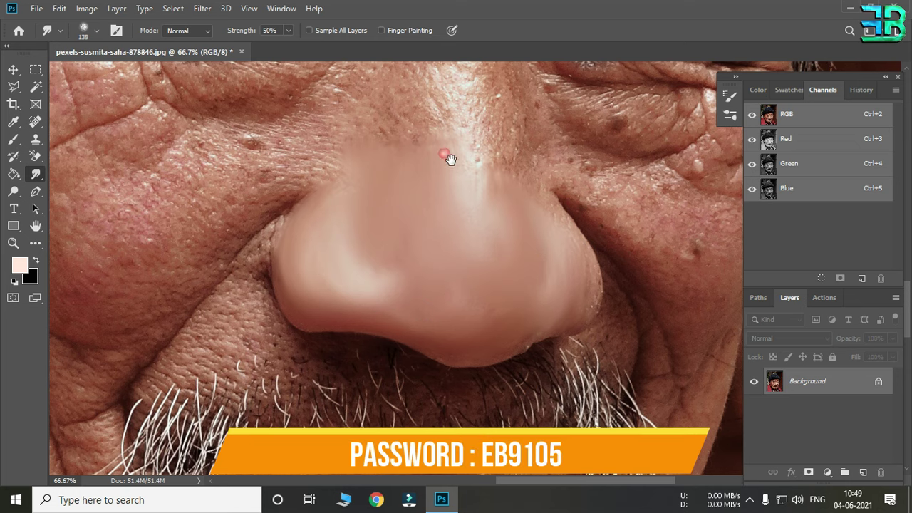
left_click_drag(448, 155, 419, 294)
mouse_move(427, 193)
left_mouse_down()
mouse_move(411, 286)
mouse_move(366, 209)
mouse_move(329, 232)
mouse_move(458, 240)
mouse_move(482, 209)
mouse_move(503, 299)
mouse_move(460, 239)
mouse_move(400, 229)
left_mouse_up()
Step: Smooth a patch of skin below the lower lip
scroll(424, 138, "down", 3)
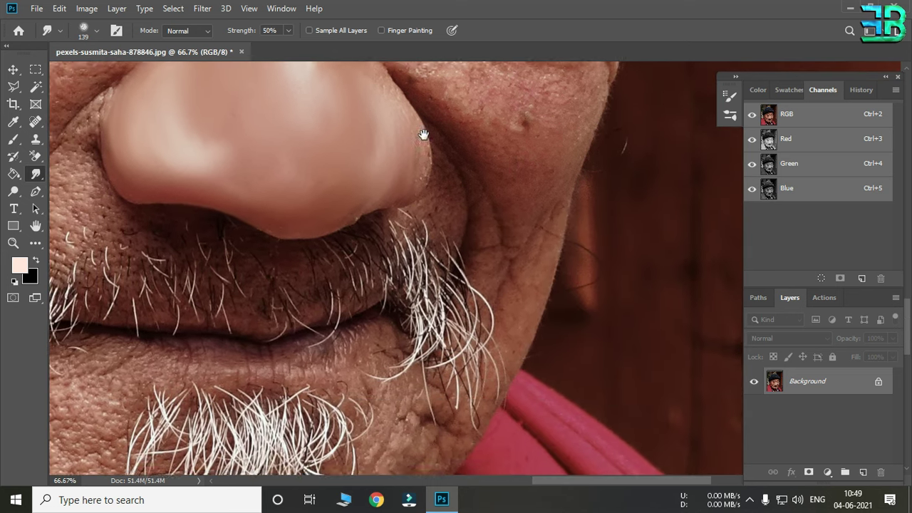
scroll(460, 230, "left", 5)
mouse_move(257, 356)
left_mouse_down()
mouse_move(335, 262)
mouse_move(263, 392)
left_mouse_up()
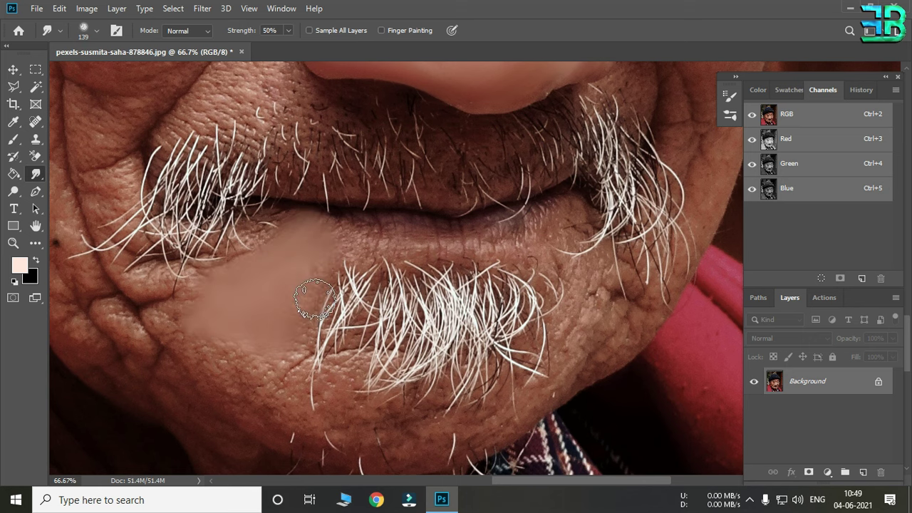
scroll(239, 418, "up", 5)
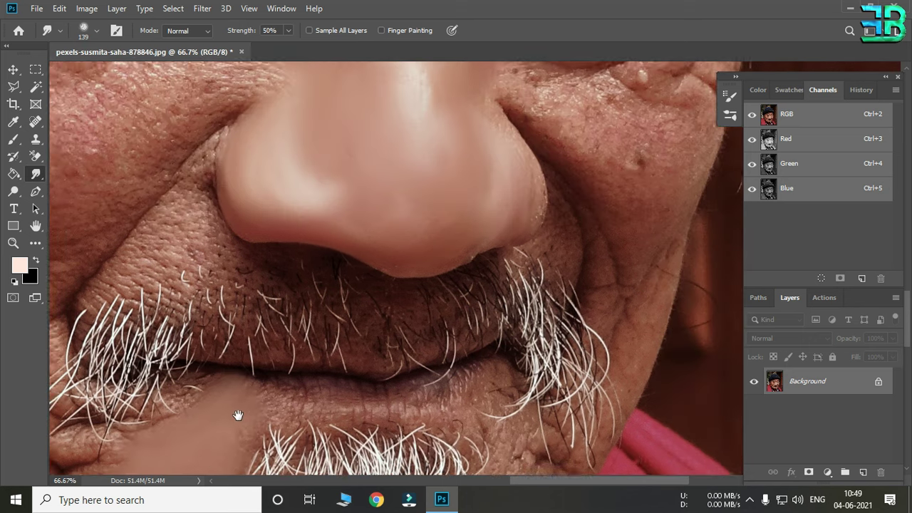
scroll(235, 392, "up", 5)
Step: Smooth the cheek beside the nose, then zoom out to 25%
mouse_move(352, 189)
left_mouse_down()
mouse_move(572, 209)
mouse_move(679, 174)
left_mouse_up()
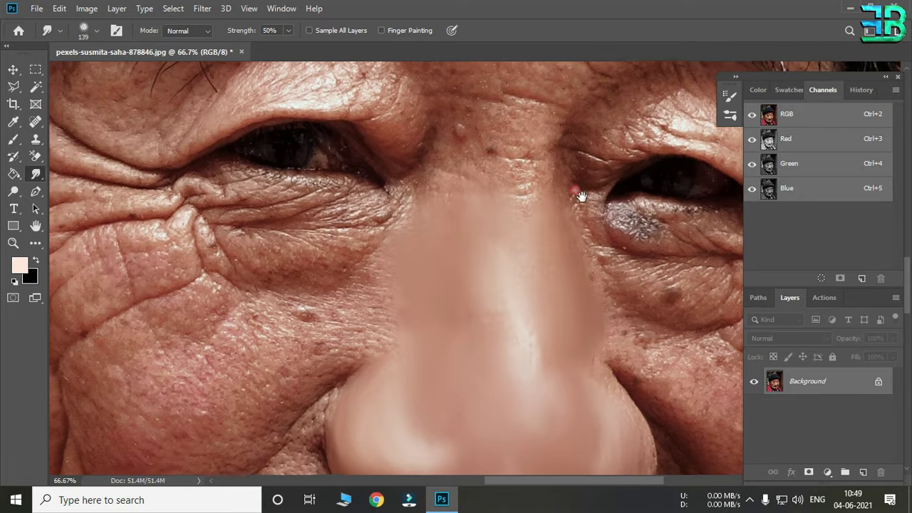
mouse_move(385, 270)
left_mouse_down()
mouse_move(391, 290)
mouse_move(366, 279)
mouse_move(397, 261)
mouse_move(335, 235)
mouse_move(366, 230)
mouse_move(349, 224)
mouse_move(417, 238)
mouse_move(285, 275)
mouse_move(281, 266)
mouse_move(403, 275)
mouse_move(406, 358)
mouse_move(374, 331)
mouse_move(235, 417)
mouse_move(366, 238)
mouse_move(309, 240)
mouse_move(361, 146)
mouse_move(275, 198)
mouse_move(299, 249)
mouse_move(316, 197)
mouse_move(366, 223)
mouse_move(320, 260)
mouse_move(446, 240)
mouse_move(340, 346)
mouse_move(361, 347)
mouse_move(368, 301)
mouse_move(267, 311)
mouse_move(450, 226)
left_mouse_up()
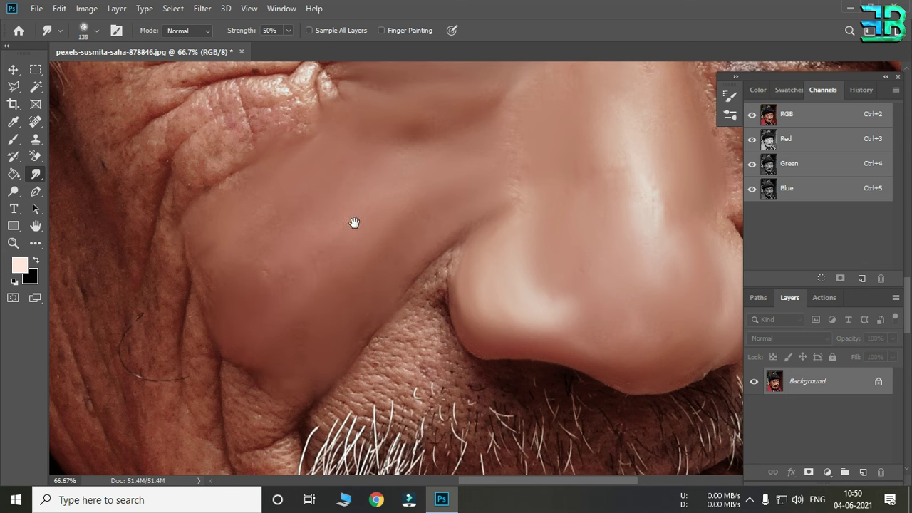
left_click(326, 285, "ctrl+alt")
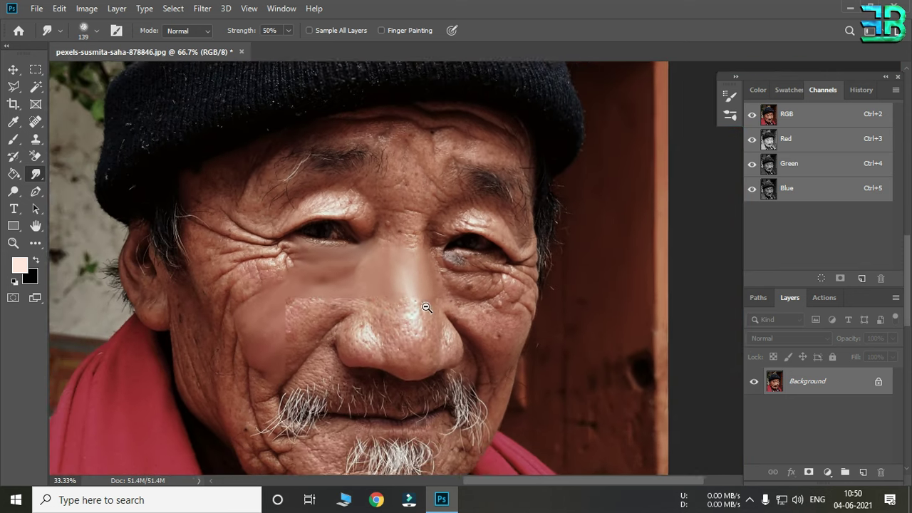
left_click(427, 307, "ctrl+alt")
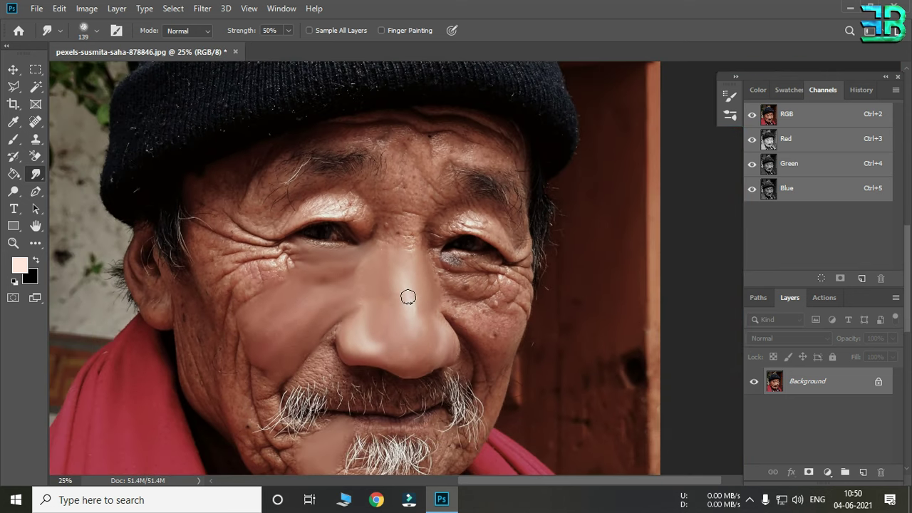
Step: Zoom to 50% around the nose and pick the Sampled Brush 1 preset
mouse_move(376, 299)
left_mouse_down()
mouse_move(395, 320)
mouse_move(361, 245)
mouse_move(438, 168)
left_mouse_up()
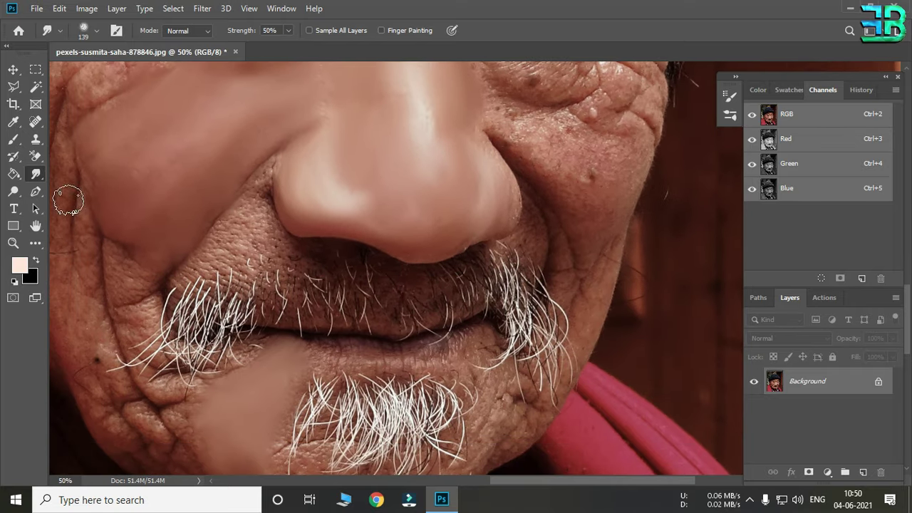
left_click(96, 32)
scroll(113, 202, "down", 2)
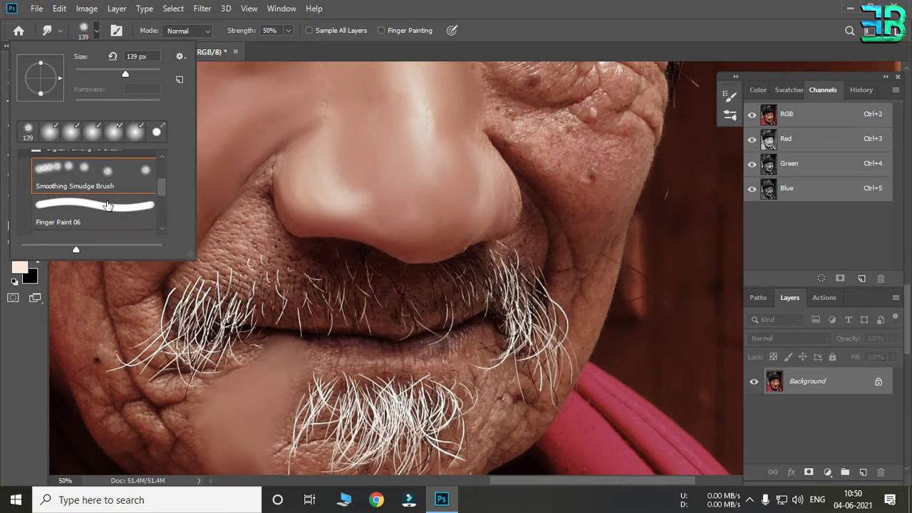
scroll(105, 206, "down", 1)
scroll(105, 206, "down", 1)
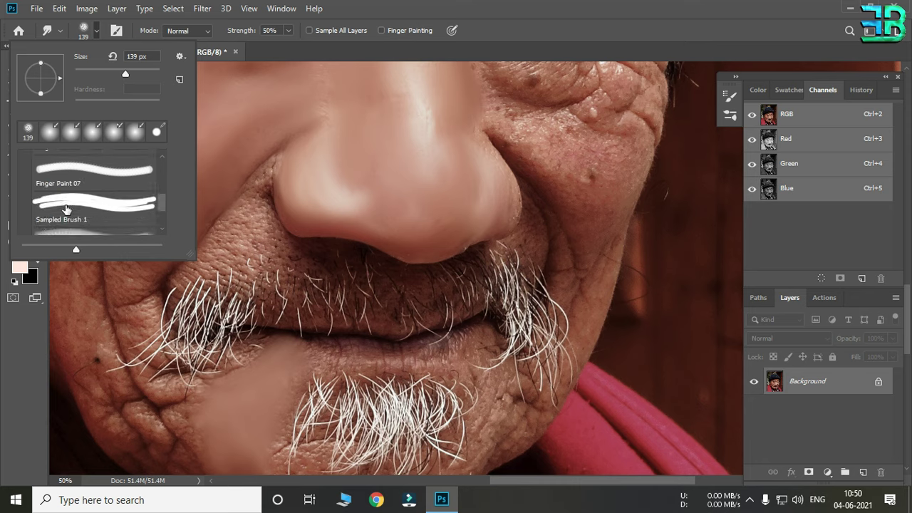
left_click(114, 212)
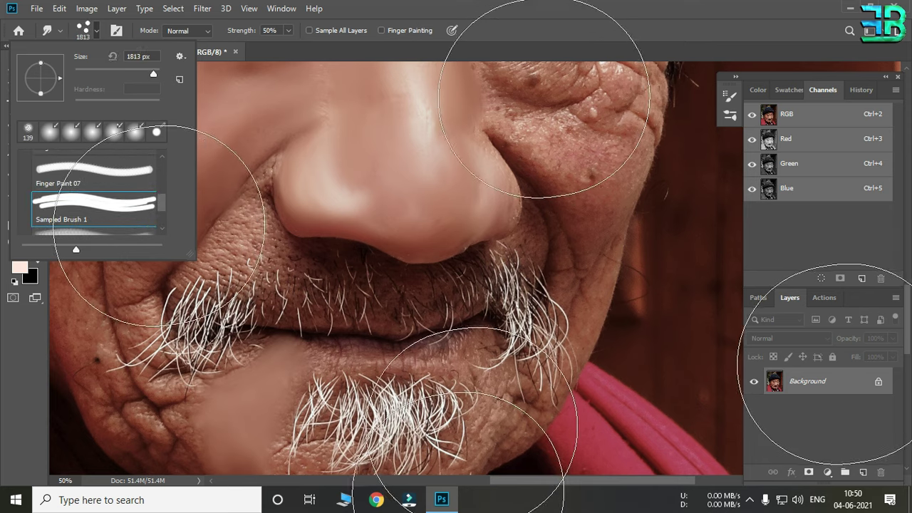
Step: Resize Sampled Brush 1 to 32 px and frame the mouth and chin
right_click(434, 271)
left_click(530, 297)
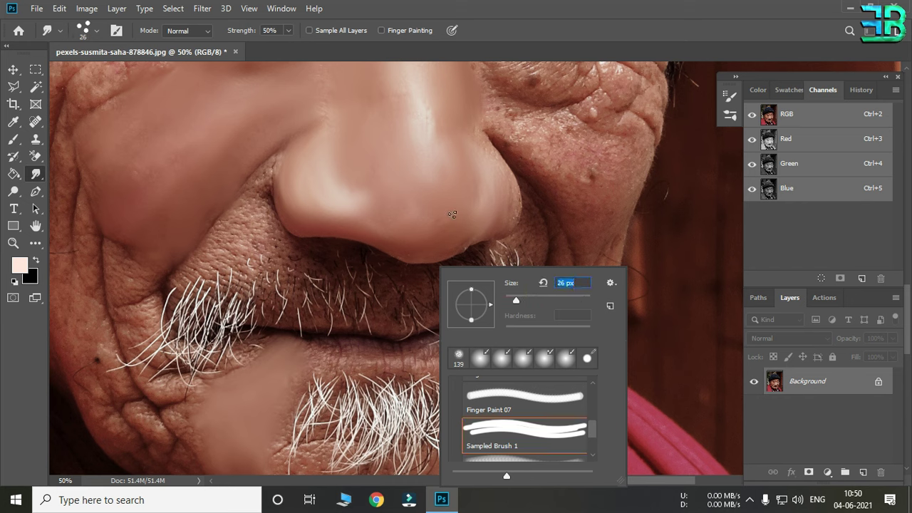
left_click_drag(516, 299, 518, 300)
key("Return")
left_click_drag(442, 349, 408, 201)
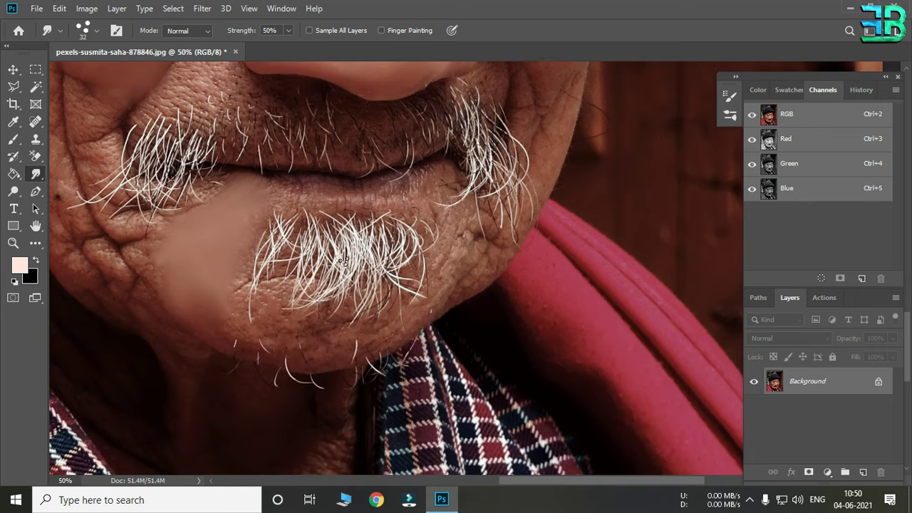
Step: At 100% zoom, smear the left chin hair upward into vertical strands
left_click_drag(332, 310, 354, 251)
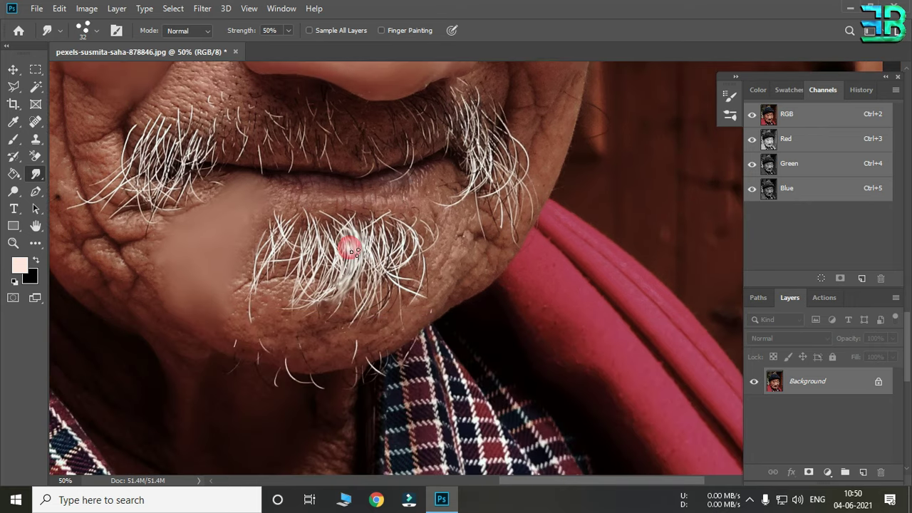
left_click(348, 252, "ctrl")
left_click(349, 251, "ctrl")
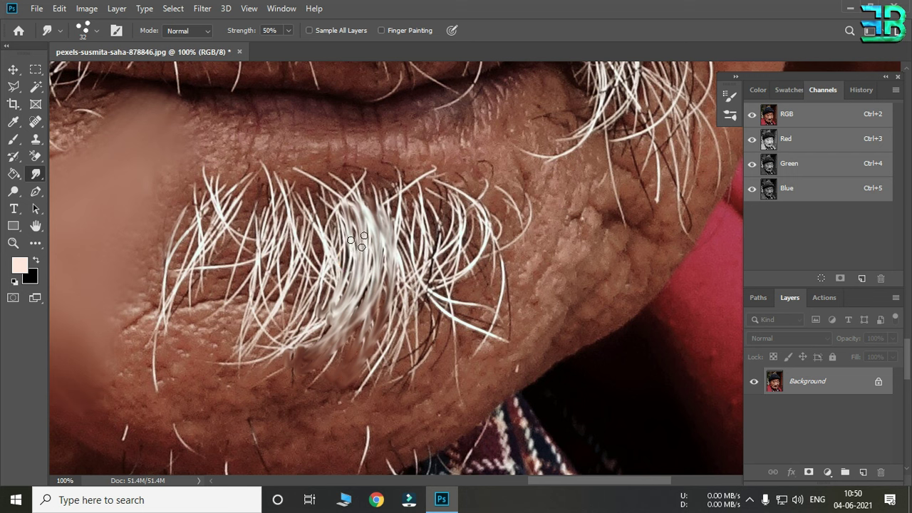
left_click_drag(289, 353, 292, 213)
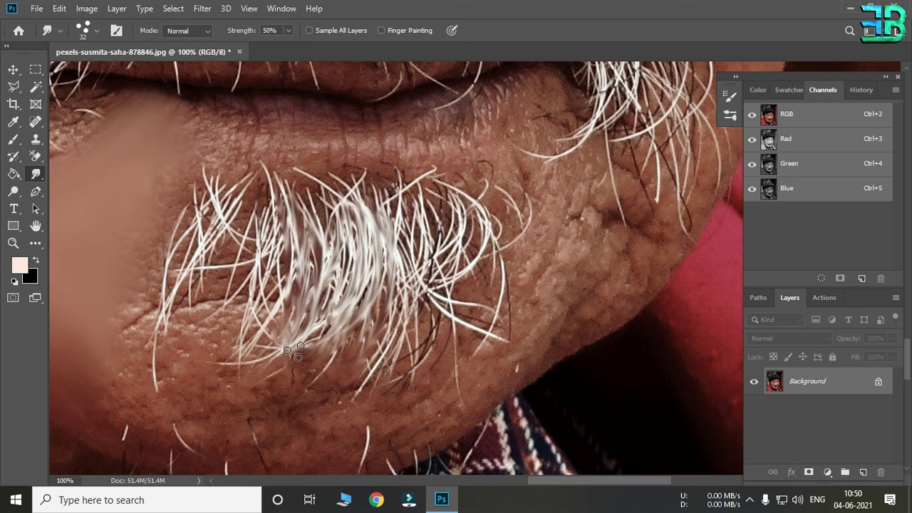
left_click_drag(284, 314, 286, 221)
left_click_drag(242, 299, 228, 204)
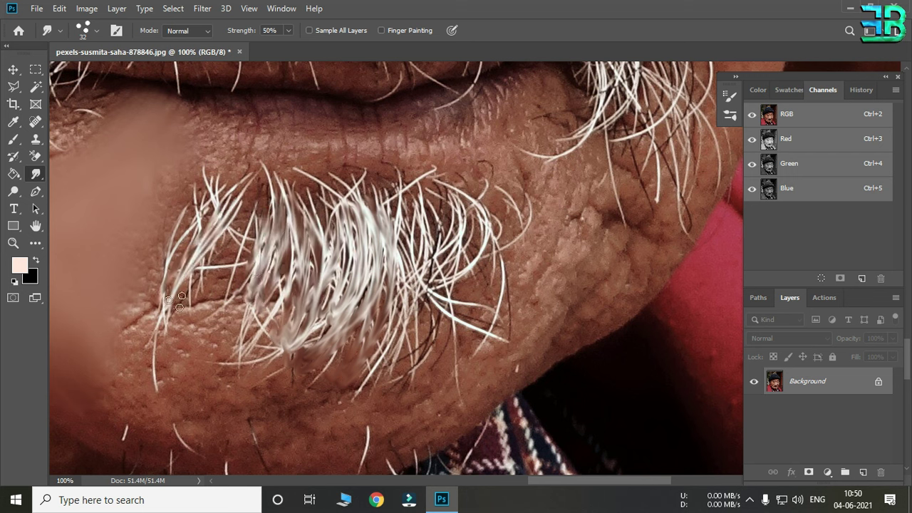
left_click_drag(171, 306, 204, 199)
left_click_drag(182, 285, 205, 209)
mouse_move(181, 296)
left_mouse_down()
mouse_move(232, 221)
mouse_move(300, 305)
left_mouse_up()
Step: Smear the right and central chin hair upward into streaks
mouse_move(381, 356)
left_mouse_down()
mouse_move(376, 210)
mouse_move(420, 186)
left_mouse_up()
mouse_move(427, 328)
left_mouse_down()
mouse_move(428, 228)
mouse_move(465, 214)
left_mouse_up()
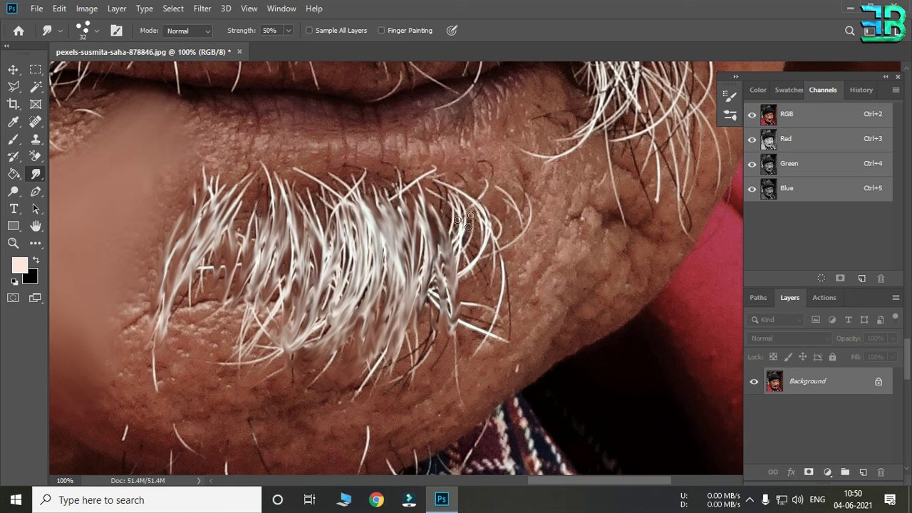
left_click_drag(456, 328, 474, 207)
left_click_drag(460, 249, 479, 200)
left_click_drag(442, 303, 474, 223)
left_click_drag(479, 265, 491, 205)
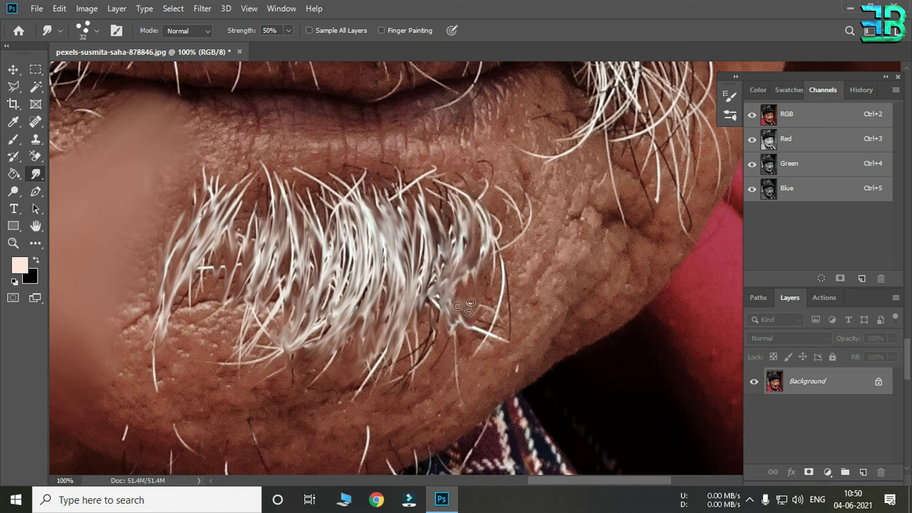
left_click_drag(467, 314, 399, 182)
mouse_move(377, 243)
left_mouse_down()
mouse_move(335, 182)
mouse_move(324, 209)
left_mouse_up()
mouse_move(335, 251)
left_mouse_down()
mouse_move(285, 178)
mouse_move(292, 182)
left_mouse_up()
left_click_drag(365, 291, 371, 300)
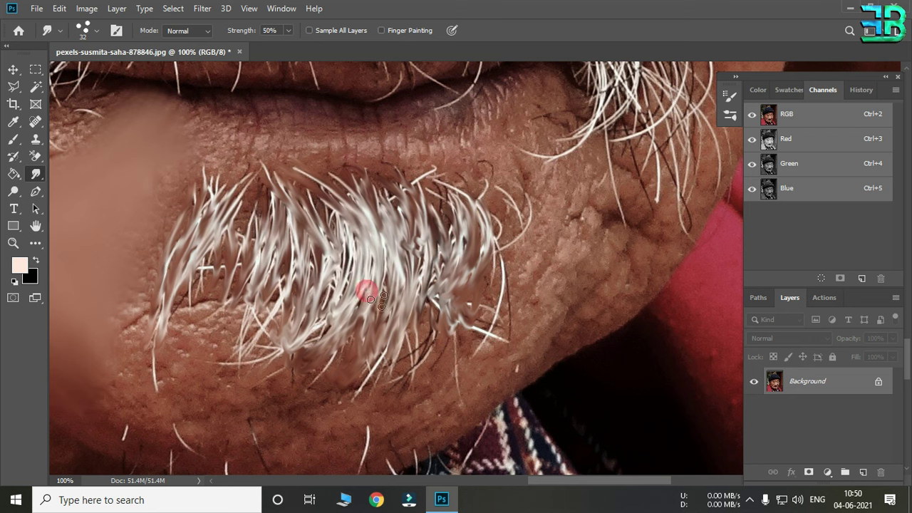
scroll(443, 264, "down", 2)
scroll(443, 264, "down", 1)
Step: Zoom to 66.67% and smear the moustache strands
left_click_drag(525, 190, 437, 206)
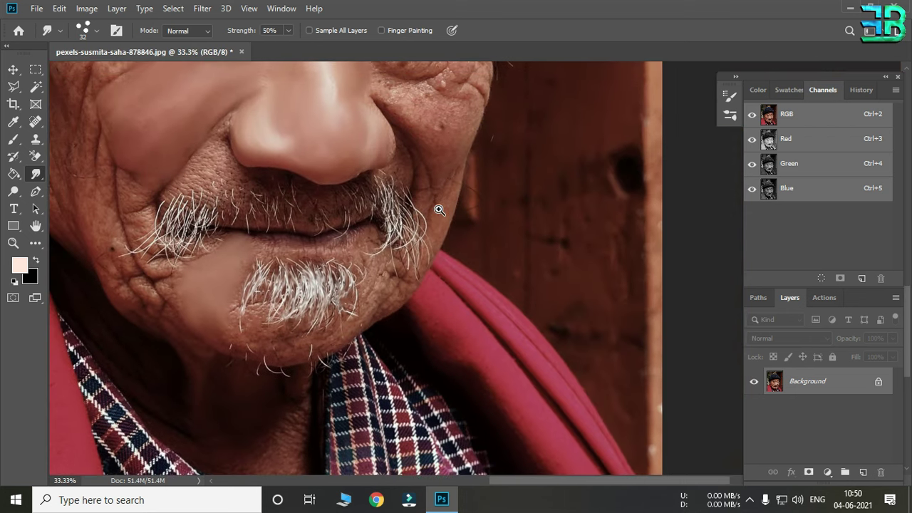
left_click(411, 207, "ctrl")
left_click(411, 207, "ctrl")
left_click_drag(370, 285, 341, 182)
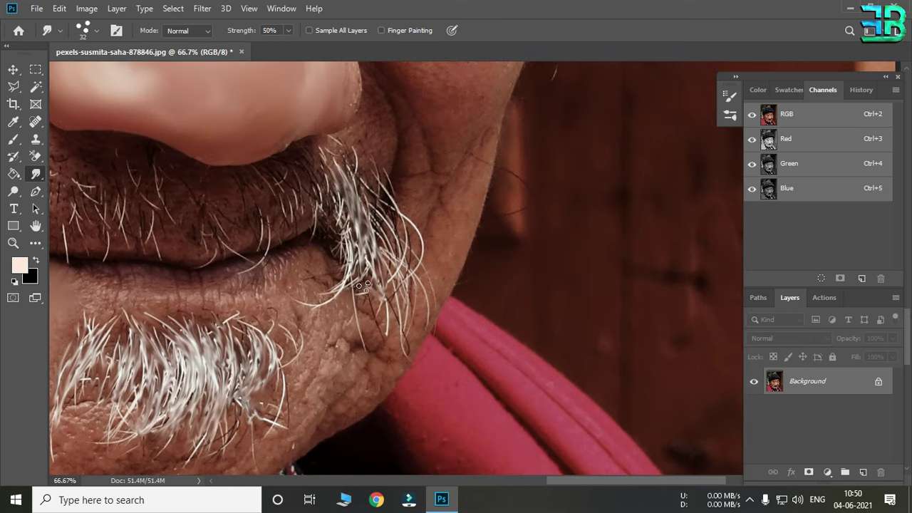
mouse_move(351, 238)
left_mouse_down()
mouse_move(336, 159)
mouse_move(357, 204)
left_mouse_up()
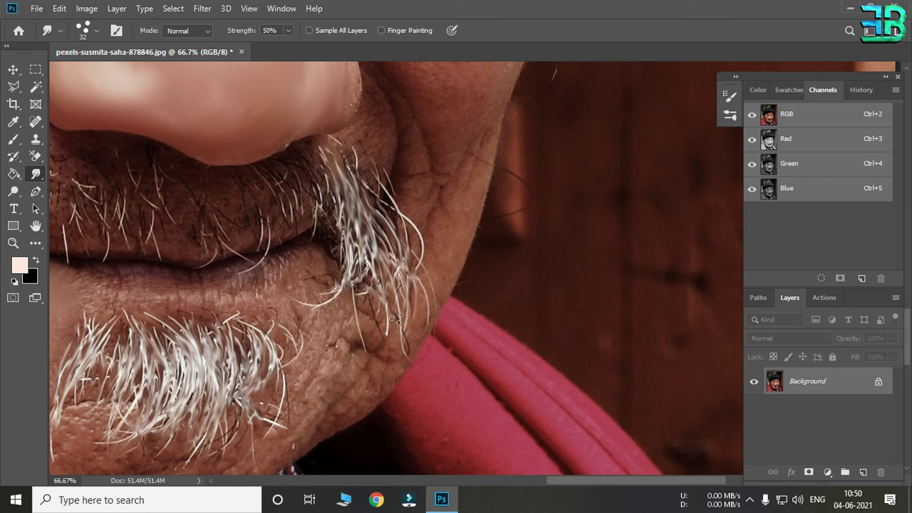
left_click_drag(299, 274, 380, 301)
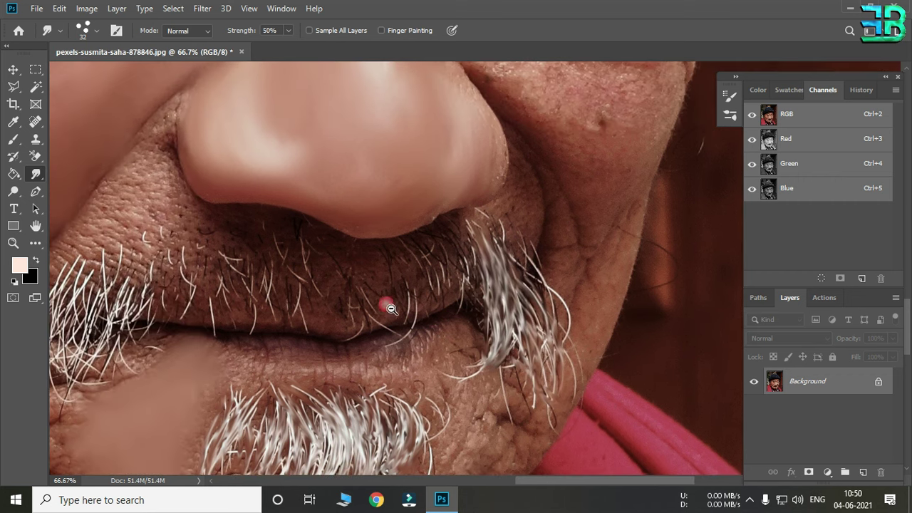
scroll(369, 192, "down", 1)
left_click_drag(369, 191, 529, 401)
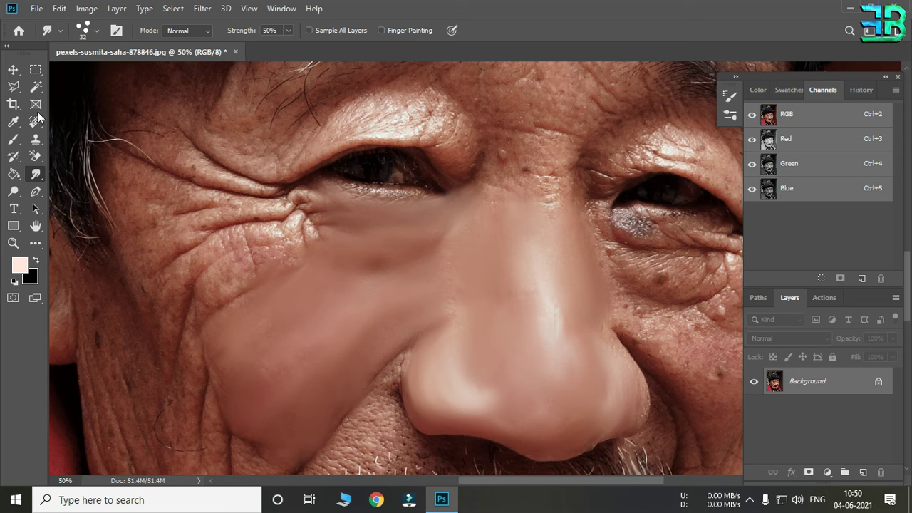
Step: Smooth the wrinkles beside the eye corner with the Finger Paint 06 smudge brush
left_click(97, 31)
scroll(121, 187, "down", 2)
scroll(124, 187, "down", 2)
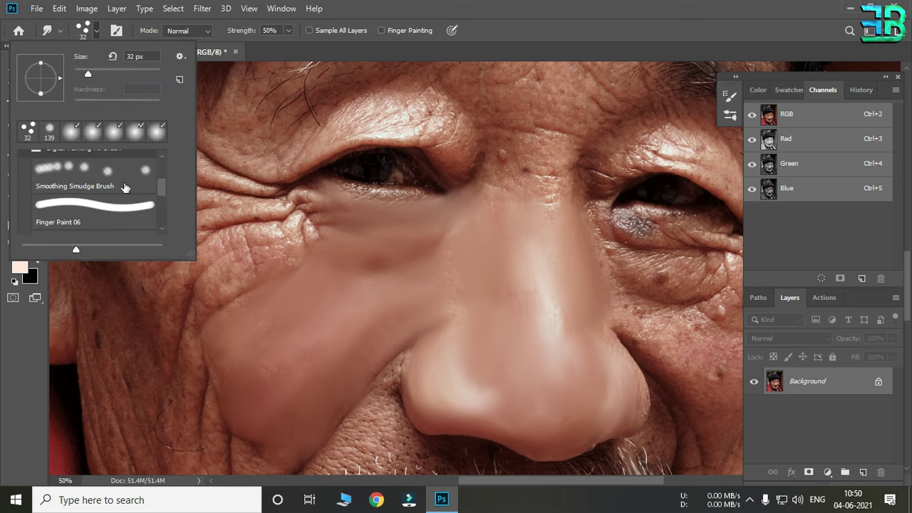
left_click(112, 207)
left_click(309, 271)
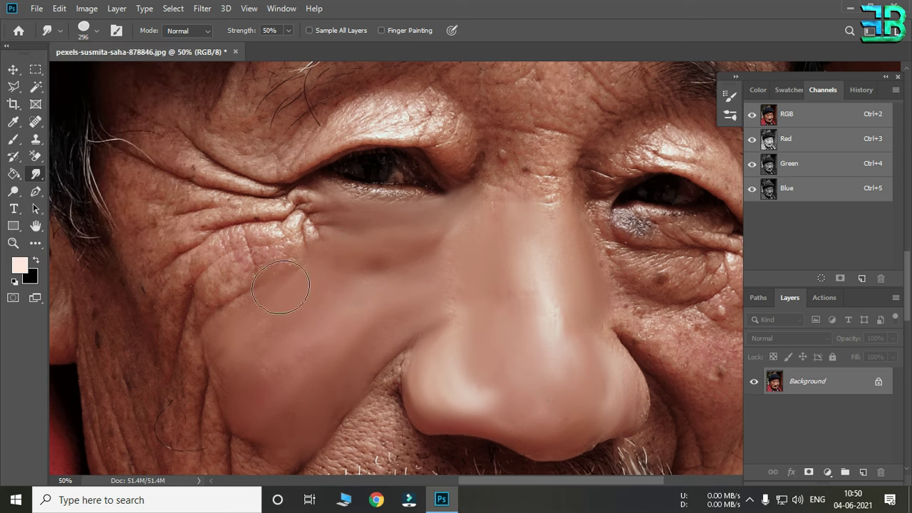
left_click_drag(292, 228, 218, 281)
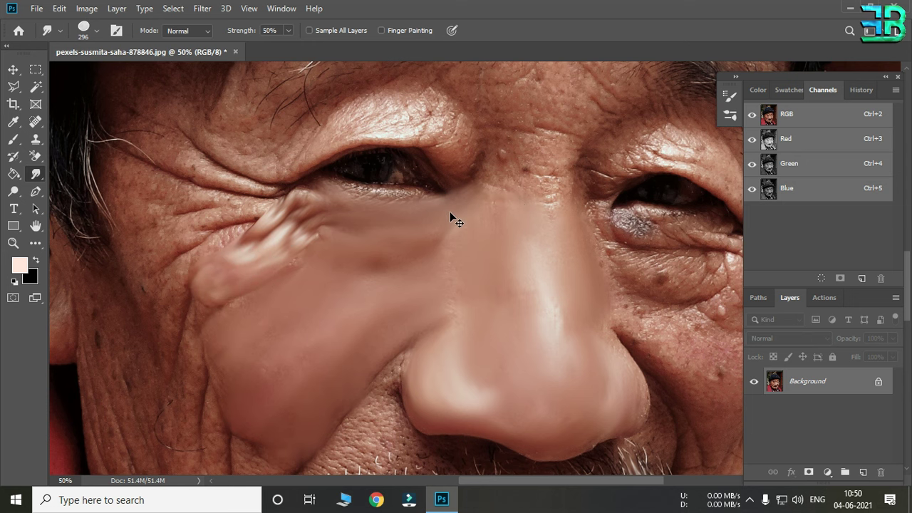
left_click_drag(348, 283, 387, 183)
right_click(288, 265)
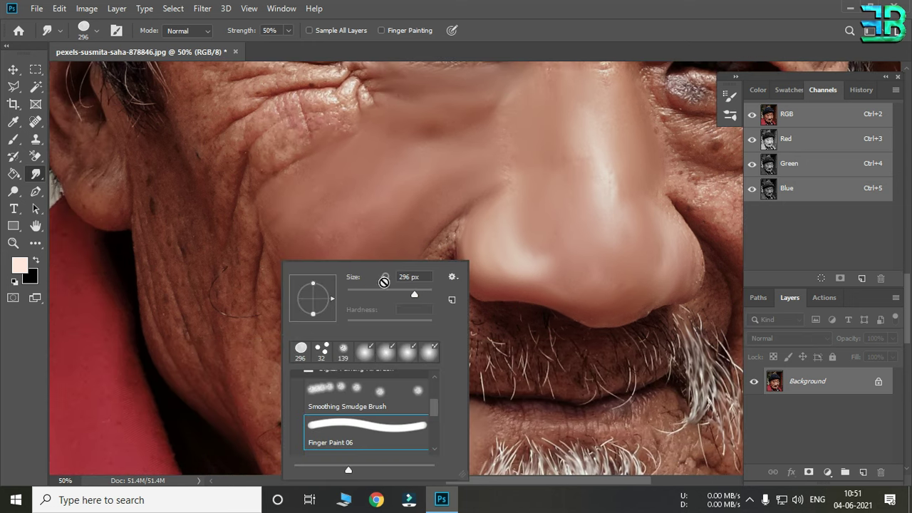
key("Return")
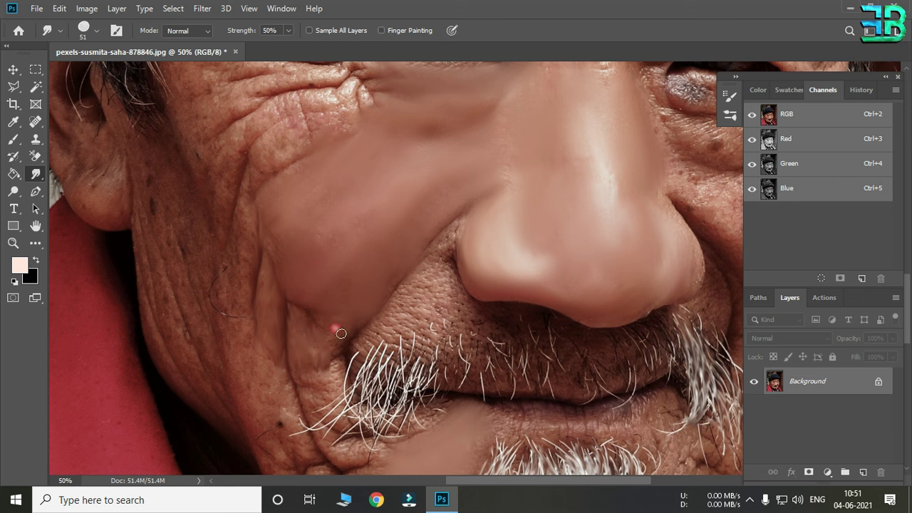
Step: Try smudging the cheek beside the moustache with Finger Paint 07, then undo it
left_click(100, 32)
scroll(119, 216, "down", 1)
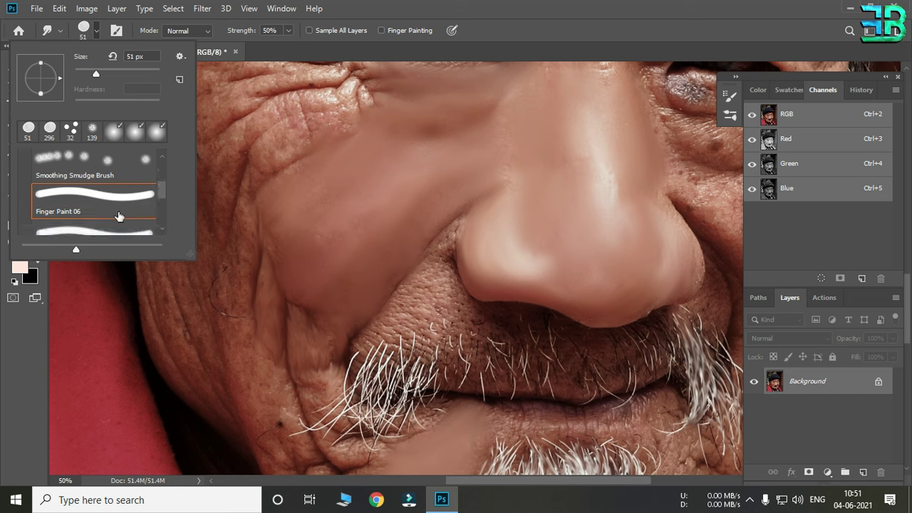
scroll(122, 218, "down", 2)
scroll(123, 217, "down", 1)
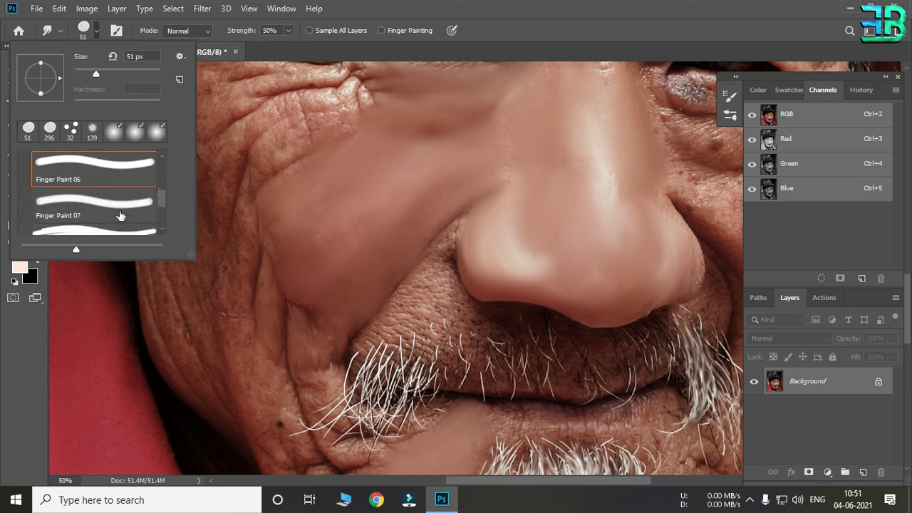
scroll(120, 216, "down", 1)
left_click(103, 181)
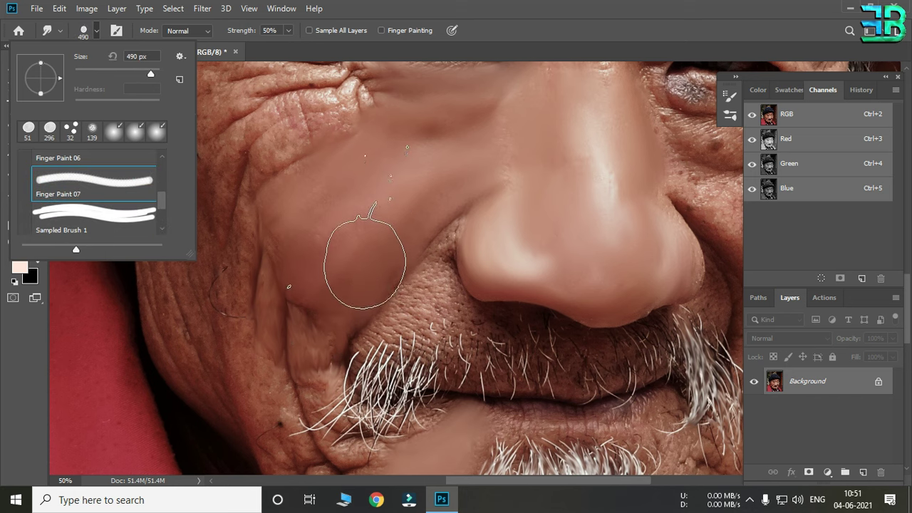
left_click(365, 264)
left_click_drag(305, 264, 305, 403)
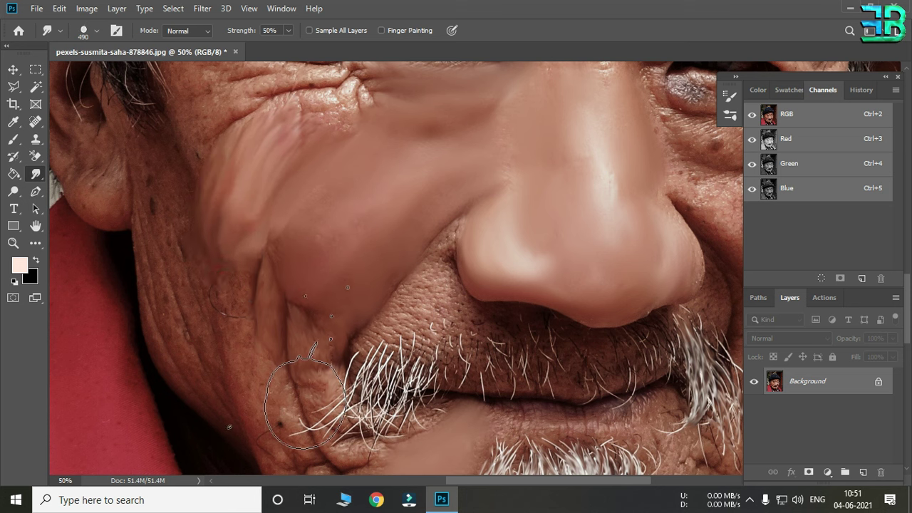
key("ctrl+z")
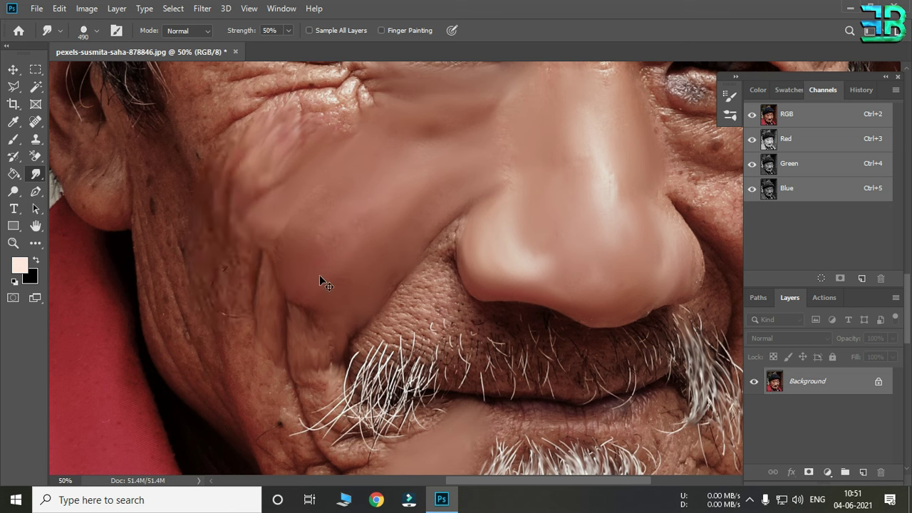
key("ctrl+z")
Step: Test a small cheek smudge with the Pastel Dark 64 px brush, undo it, and return to smudging
left_click(96, 31)
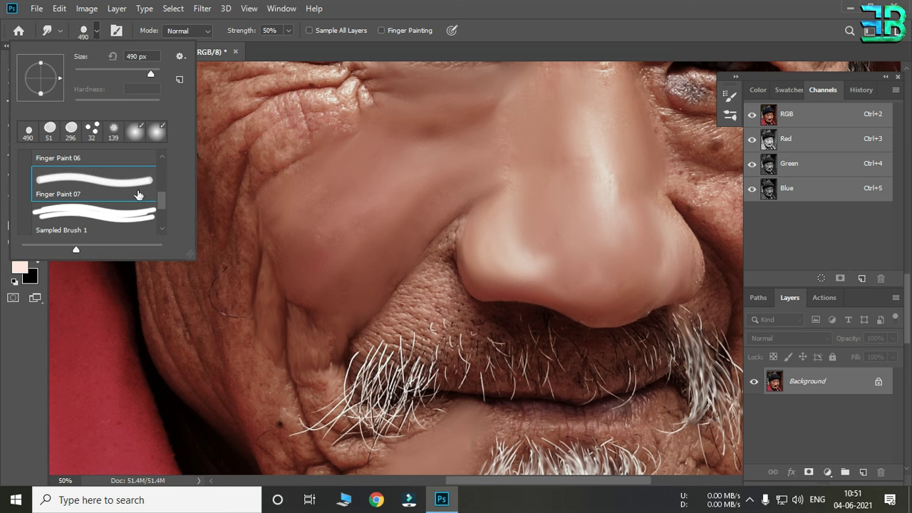
scroll(135, 200, "down", 2)
scroll(125, 210, "down", 1)
left_click(119, 219)
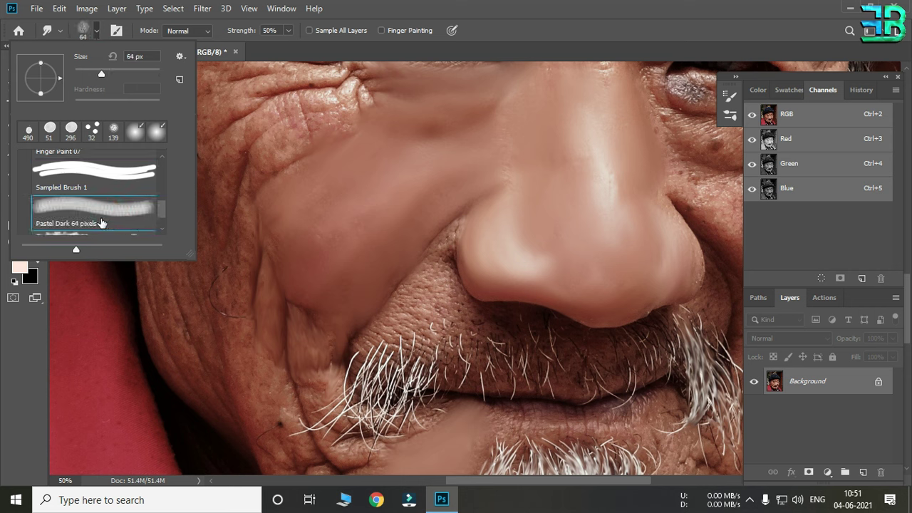
left_click(290, 172)
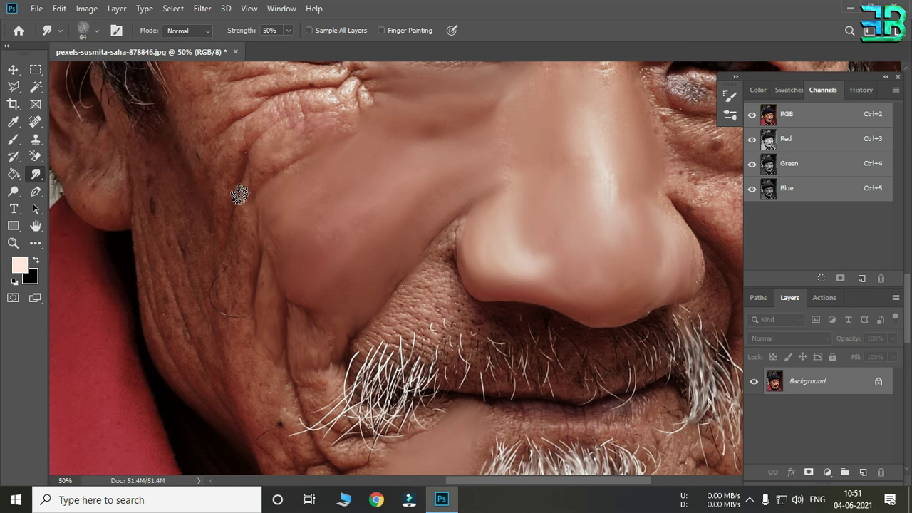
left_click_drag(320, 110, 331, 123)
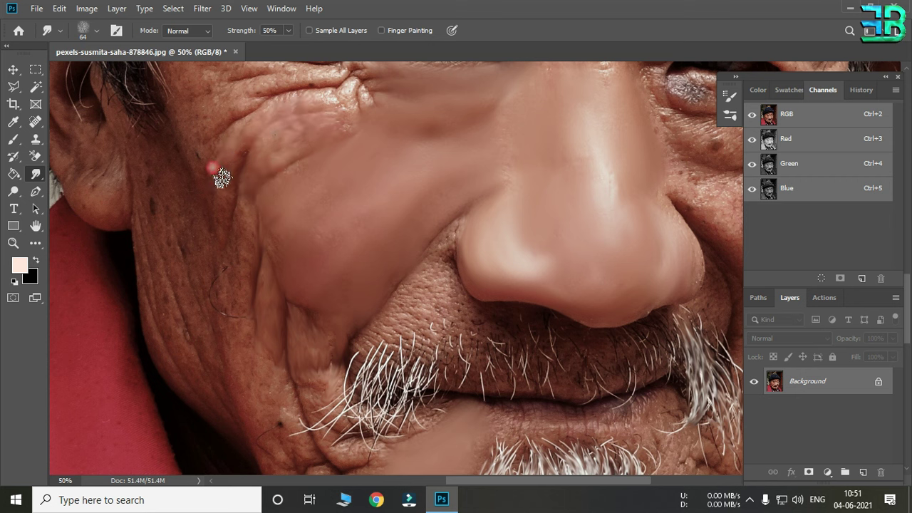
key("ctrl+z")
key("z")
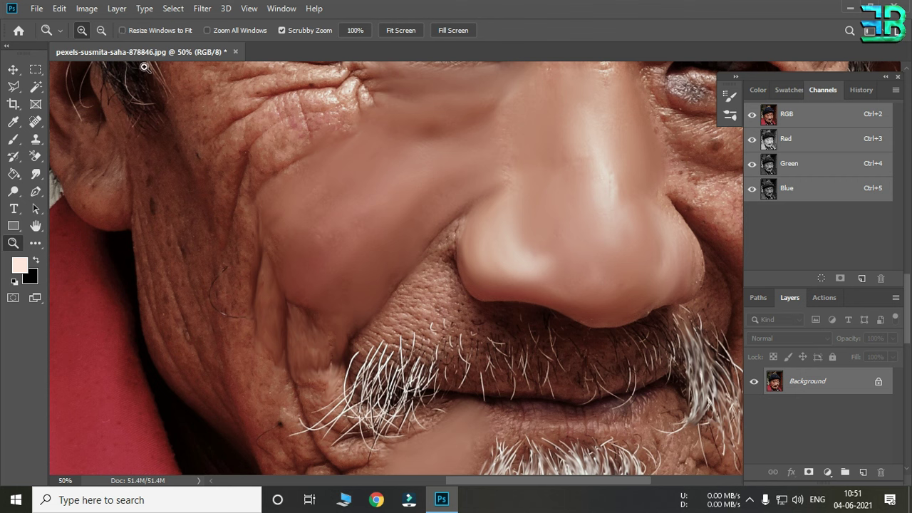
left_click(37, 174)
Step: Choose the cloud smudge brush preset
left_click(97, 31)
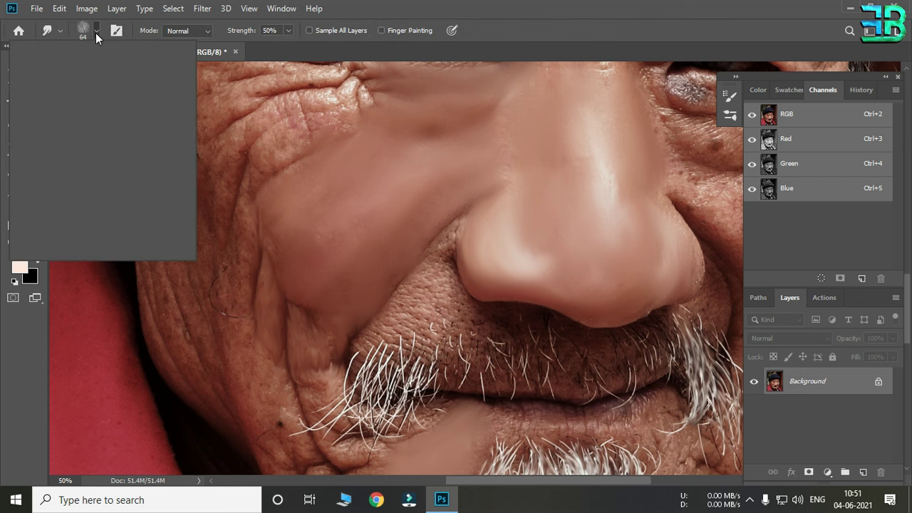
scroll(118, 189, "up", 2)
scroll(119, 191, "up", 2)
scroll(119, 191, "up", 1)
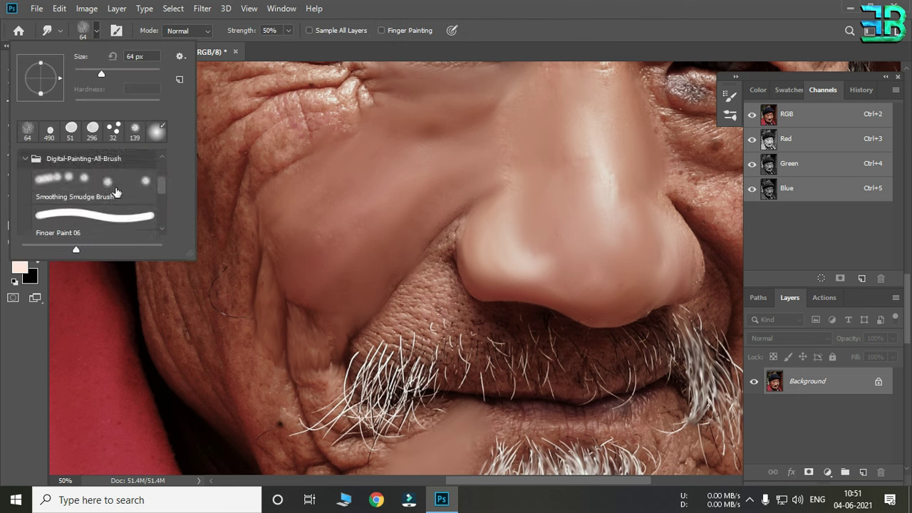
scroll(128, 192, "down", 2)
scroll(121, 200, "down", 2)
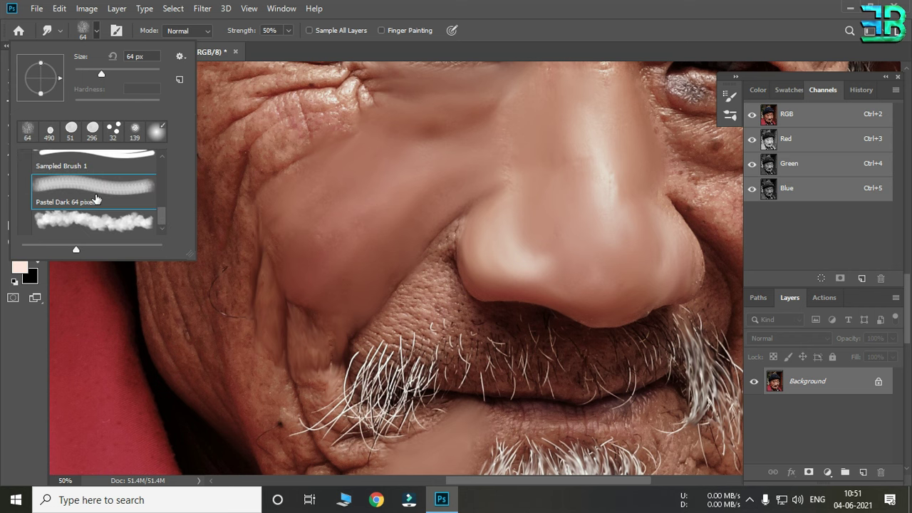
scroll(110, 210, "down", 1)
left_click(107, 225)
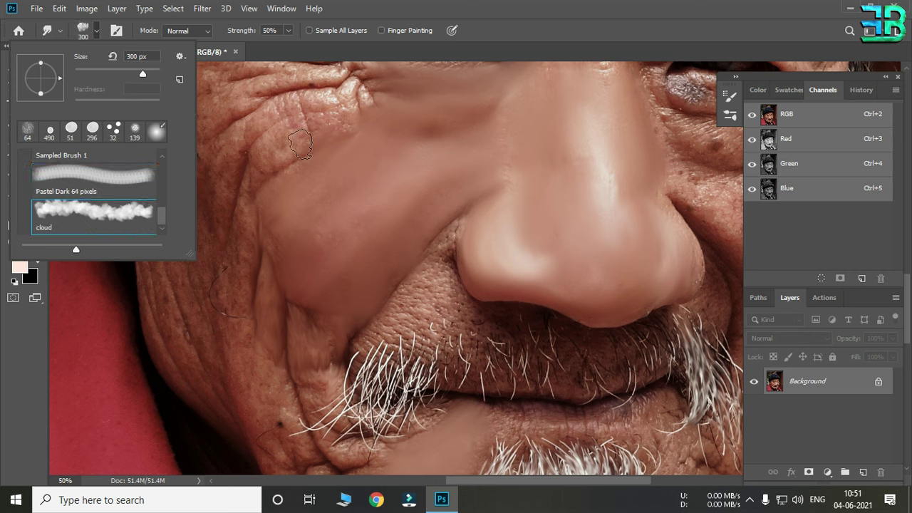
Step: Smear the upper cheek wrinkles with the cloud brush, then undo part of it
left_click_drag(300, 144, 241, 187)
left_click_drag(367, 159, 306, 179)
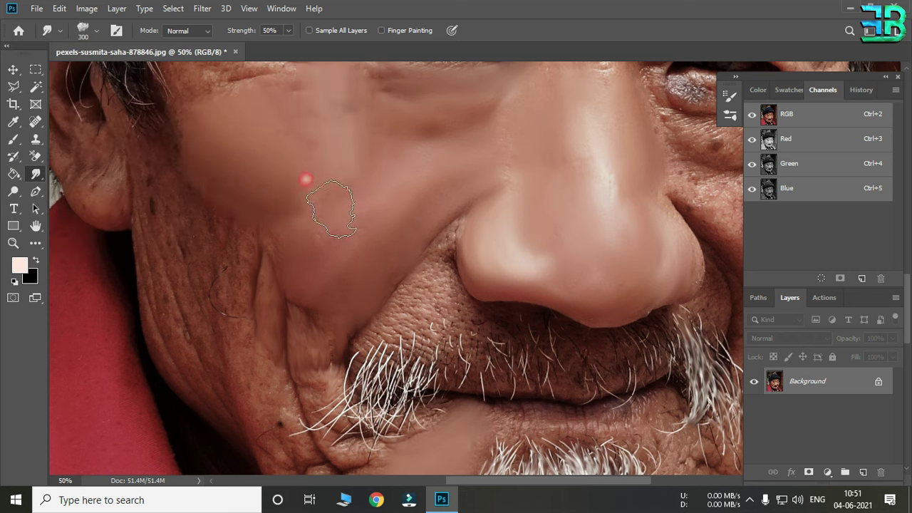
key("ctrl+z")
key("ctrl+z")
right_click(357, 235)
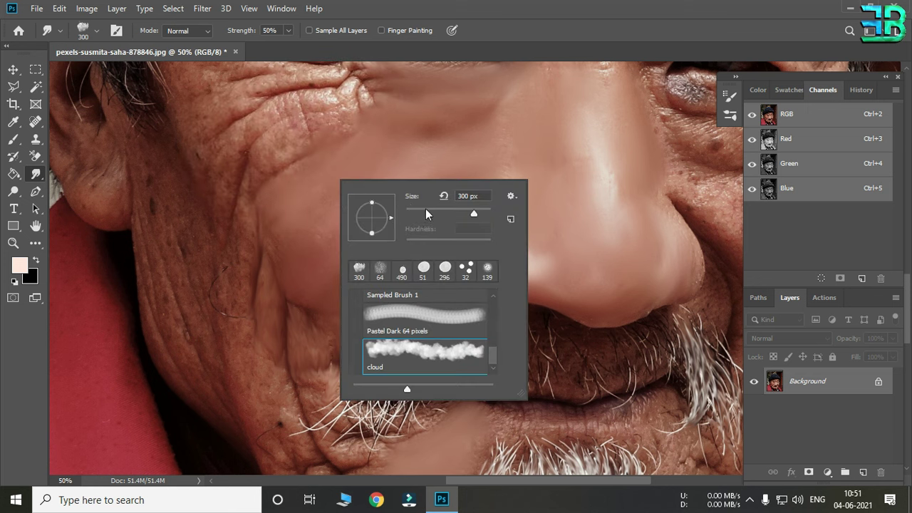
key("Return")
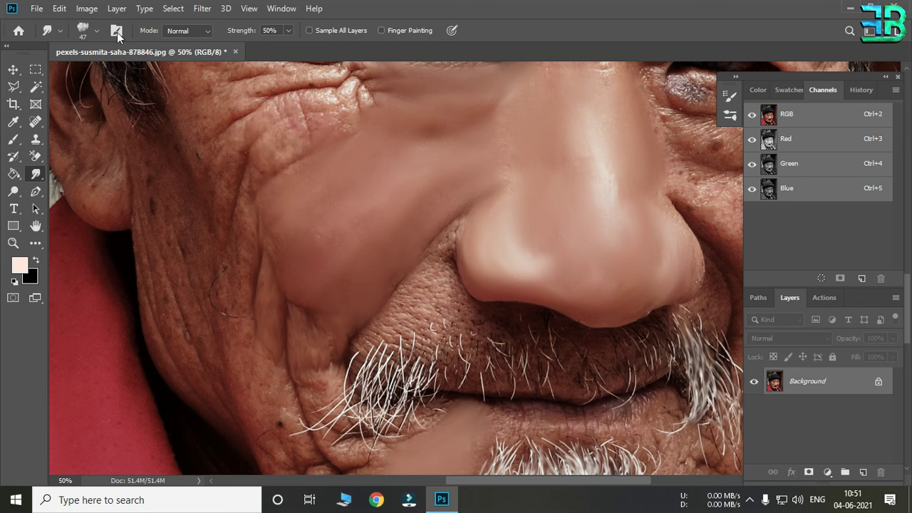
Step: Try the Smoothing Smudge Brush and Sampled Brush 1 presets
left_click(96, 31)
scroll(123, 203, "up", 2)
scroll(123, 203, "up", 2)
scroll(124, 202, "up", 2)
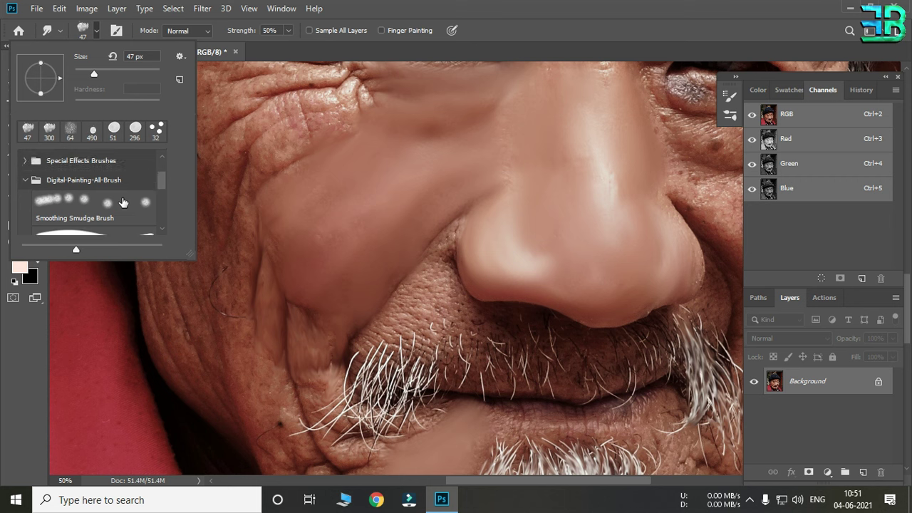
left_click(114, 207)
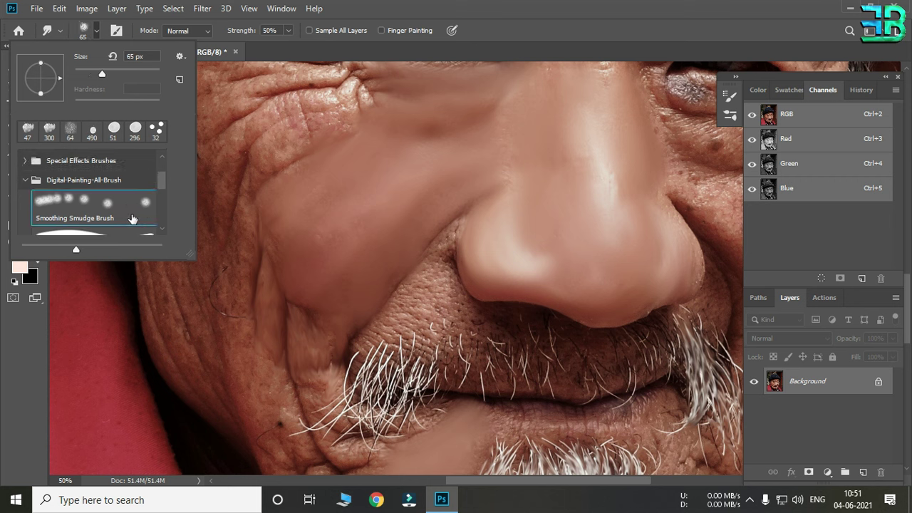
scroll(96, 204, "down", 1)
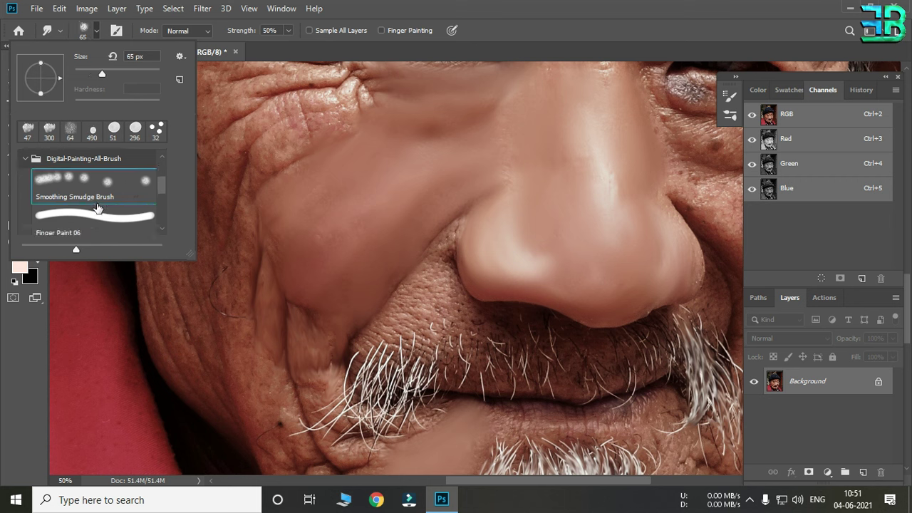
scroll(95, 205, "down", 1)
scroll(92, 206, "down", 1)
scroll(90, 206, "down", 1)
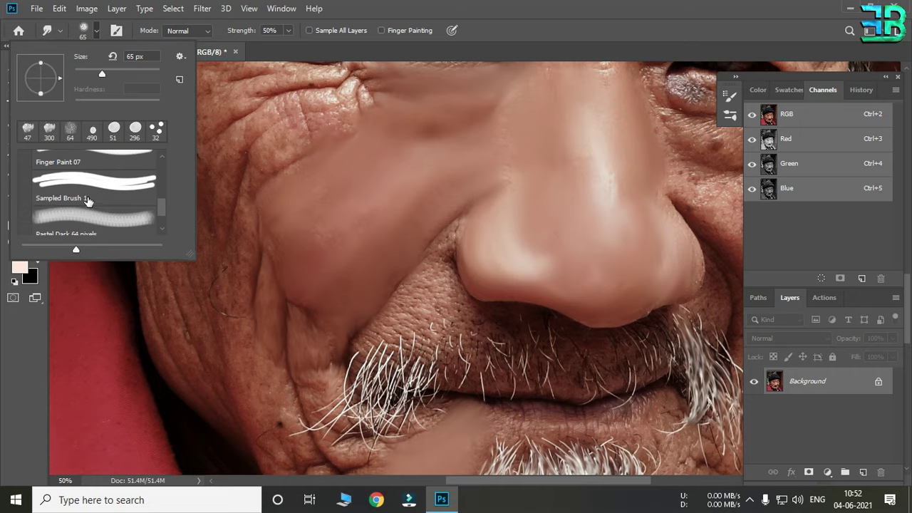
left_click(114, 185)
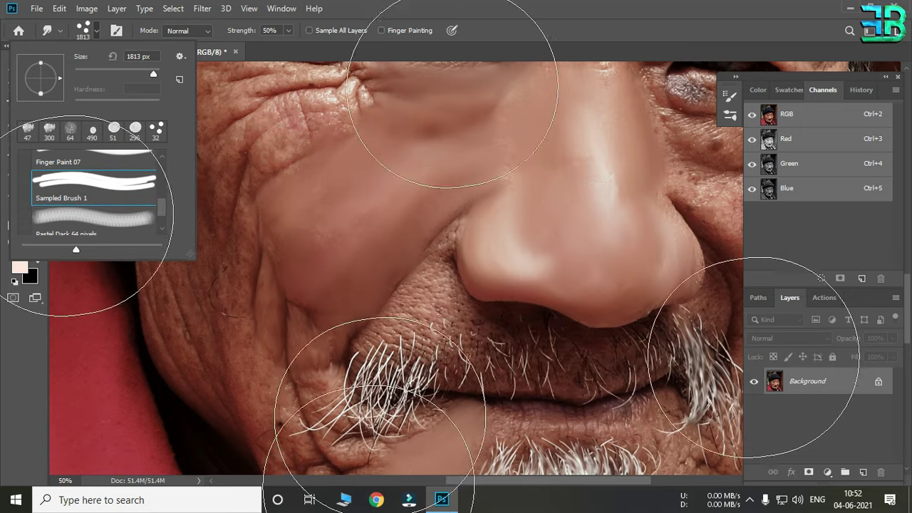
Step: Settle on the Smoothing Smudge Brush preset at 65 px
scroll(92, 184, "up", 1)
scroll(90, 182, "up", 1)
scroll(89, 192, "up", 2)
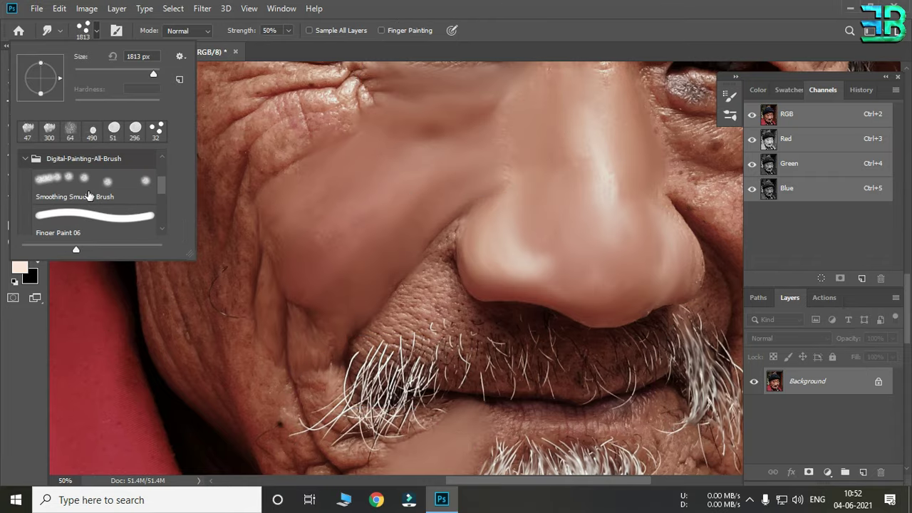
left_click(89, 194)
left_click(462, 187)
scroll(460, 185, "down", 2)
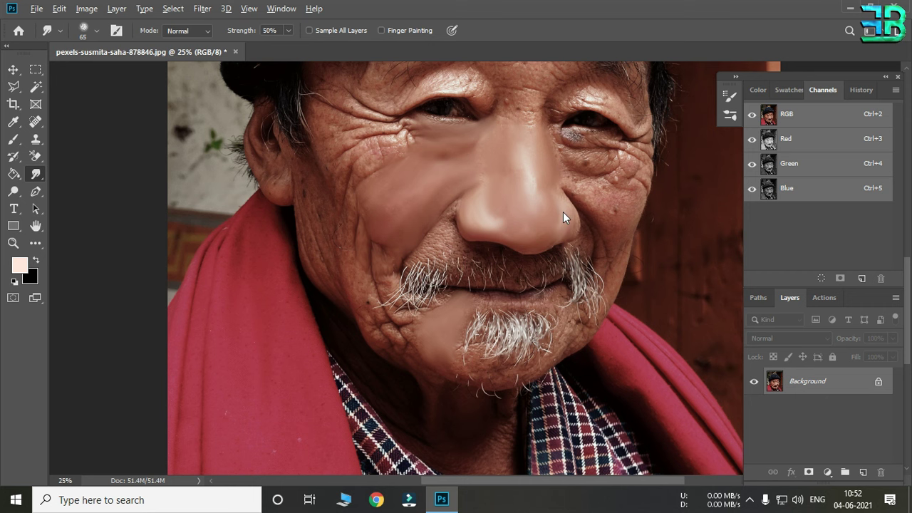
Step: Pan up to show the hat and set the smudge brush size to 100 px
key("alt+space")
key("Escape")
left_click_drag(539, 116, 499, 228)
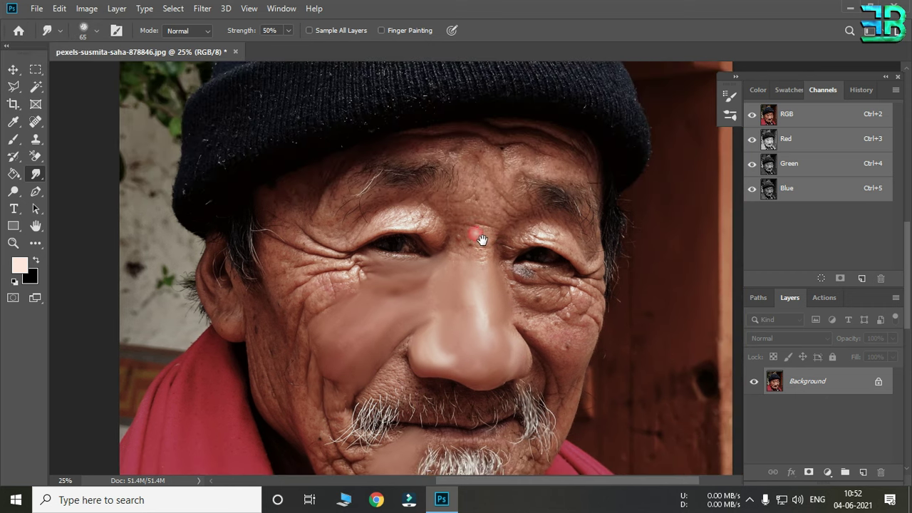
right_click(478, 199)
key("Return")
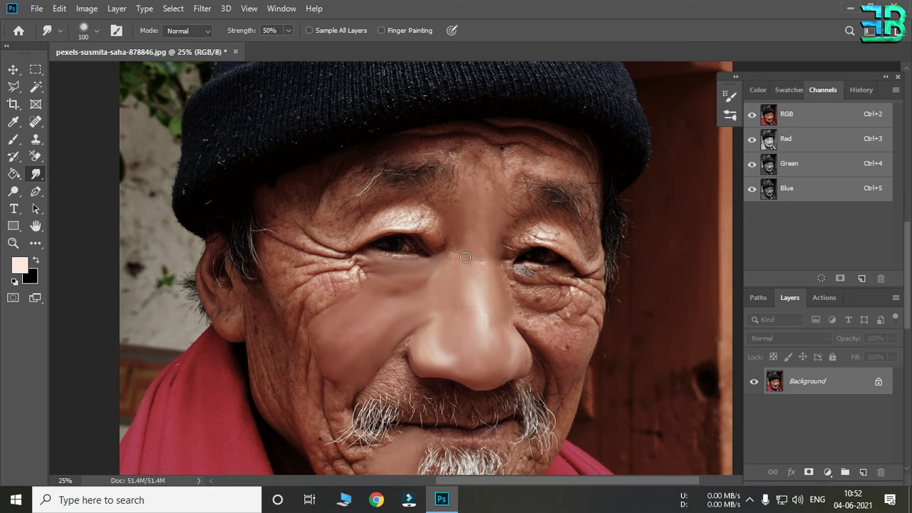
scroll(470, 265, "down", 2)
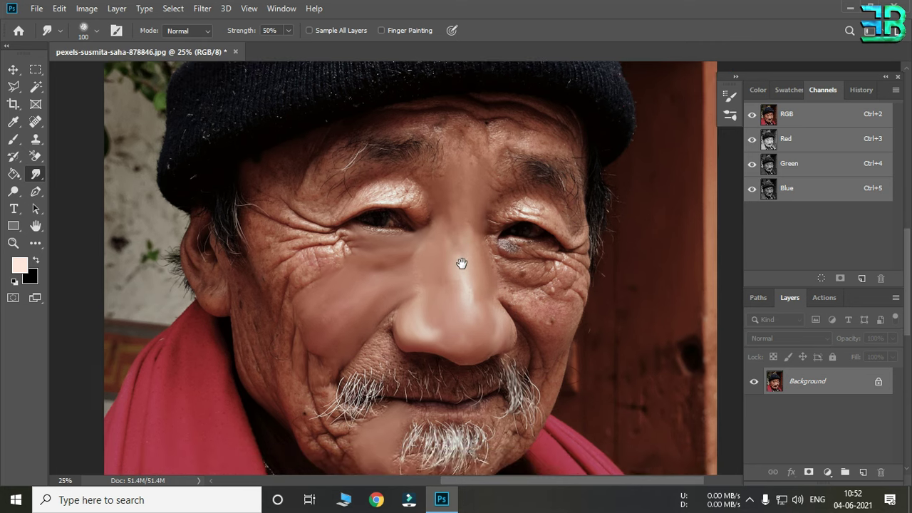
Step: Add a new empty layer and set the foreground colour to bright saturated yellow
left_click(864, 473)
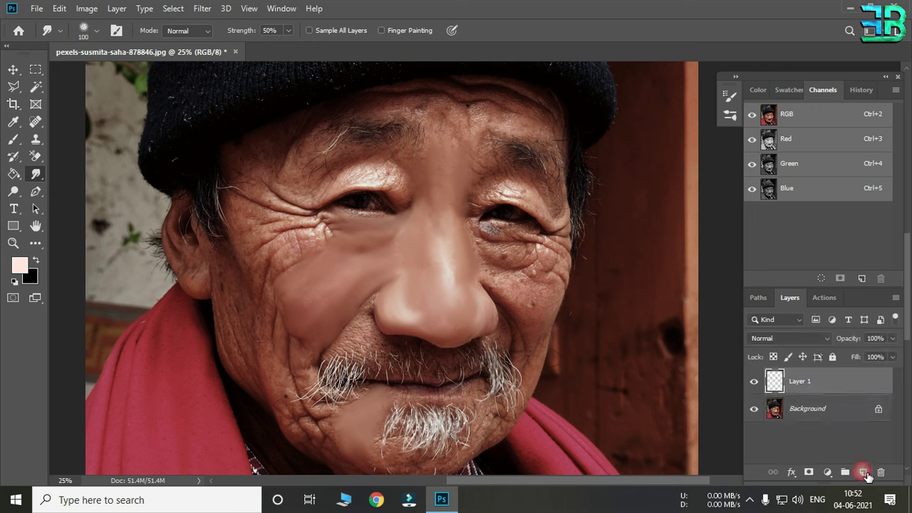
left_click(19, 266)
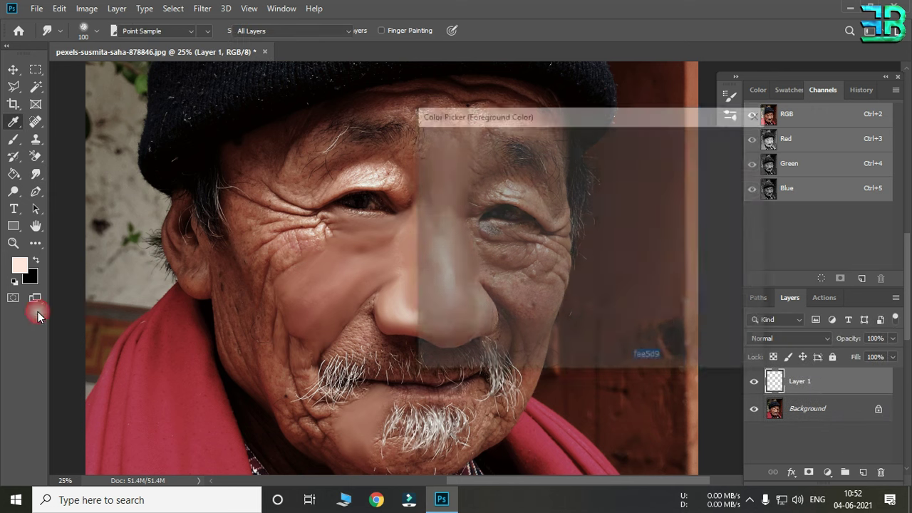
left_click(608, 287)
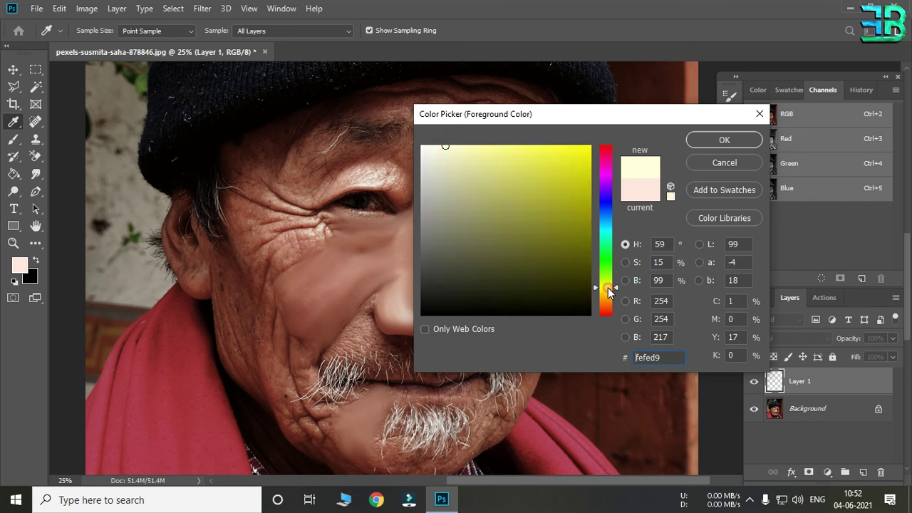
left_click(589, 146)
left_click(710, 143)
Step: Smudge the nostril area and right side of the nose on the Background layer
key("r")
right_click(421, 260)
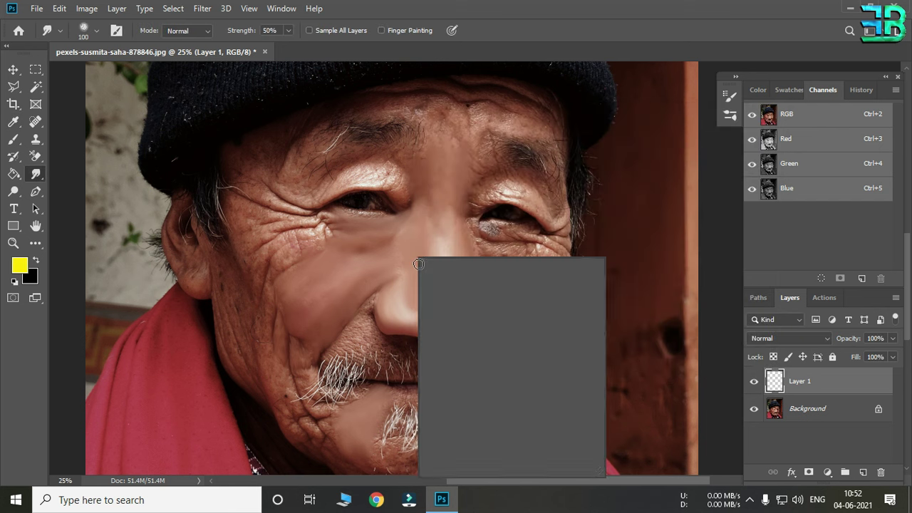
key("Return")
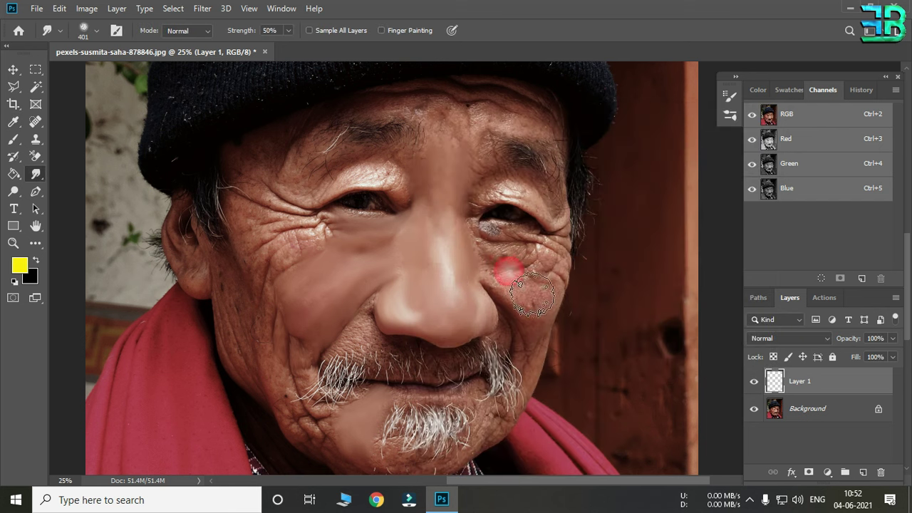
left_click_drag(502, 309, 479, 328)
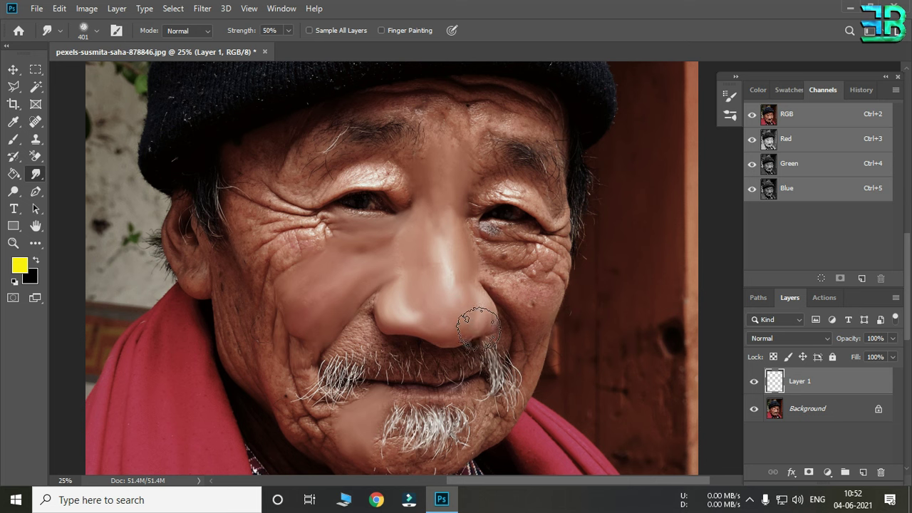
left_click(825, 415)
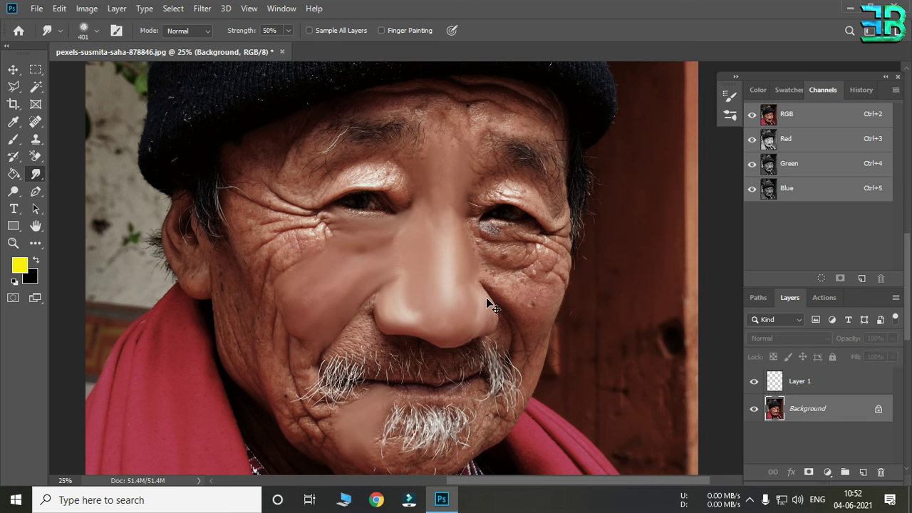
mouse_move(459, 251)
left_mouse_down()
mouse_move(451, 315)
mouse_move(467, 320)
left_mouse_up()
Step: Paint a yellow stroke over the nose bridge on Layer 1 with a soft brush
left_click(801, 386)
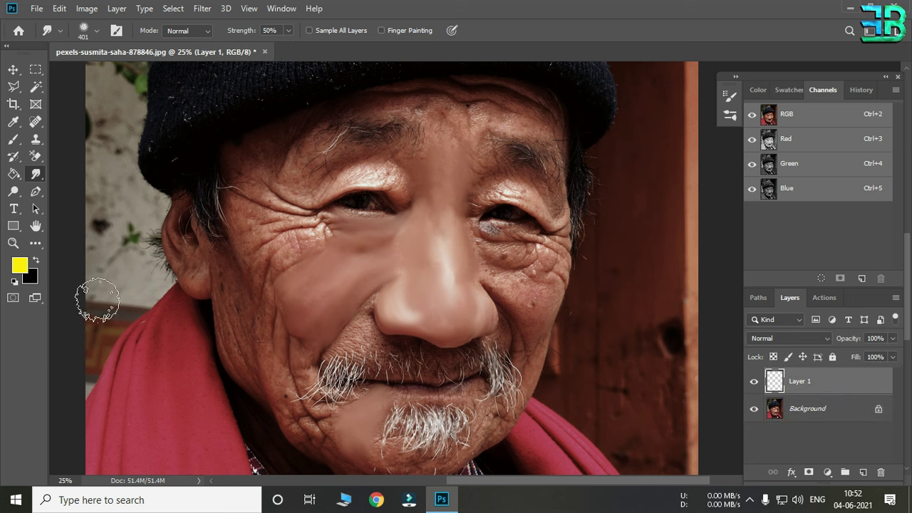
left_click(14, 140)
left_click_drag(441, 271, 453, 268)
left_click(795, 334)
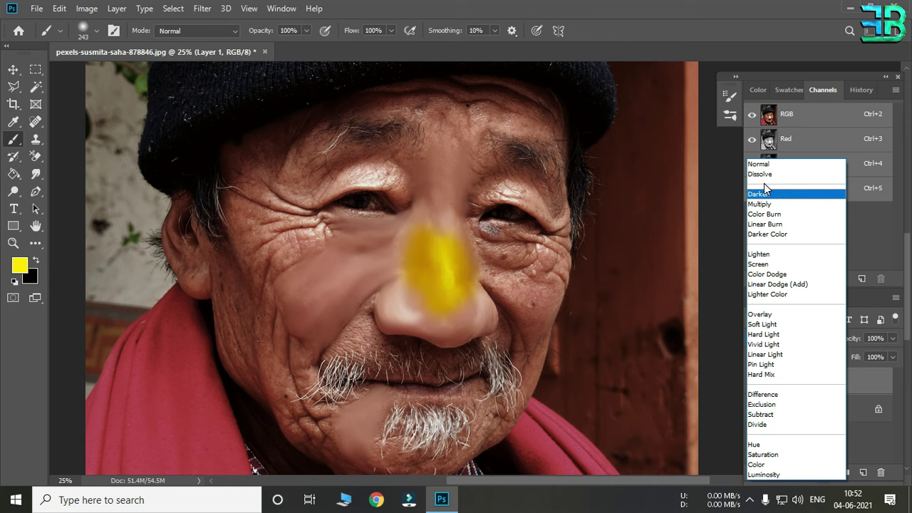
Step: Keep Normal blending, undo the solid stroke, set flow to 31%, and glaze faint yellow down the nose bridge
left_click(766, 165)
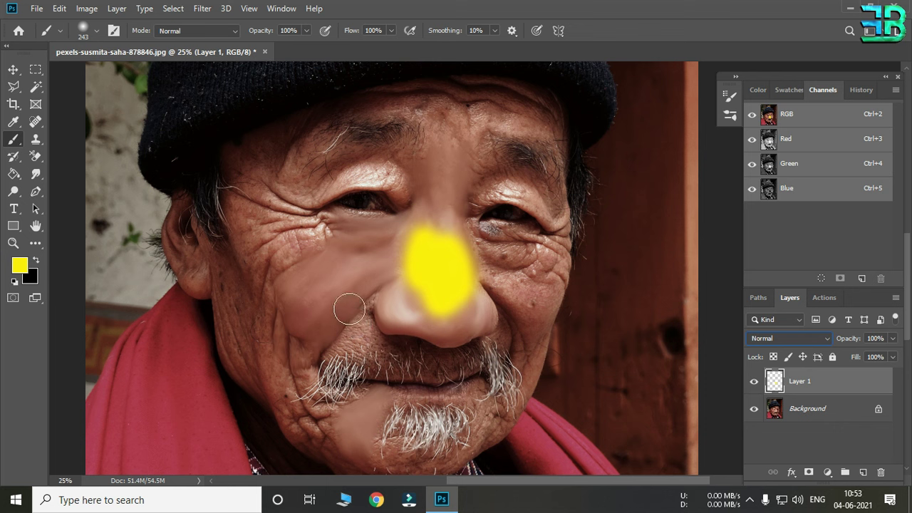
key("ctrl+z")
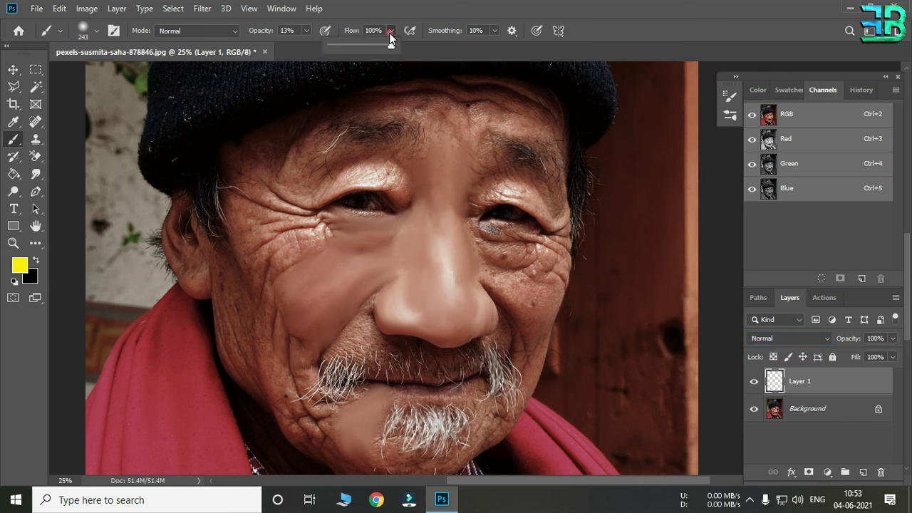
left_click_drag(390, 31, 350, 46)
left_click_drag(445, 246, 457, 324)
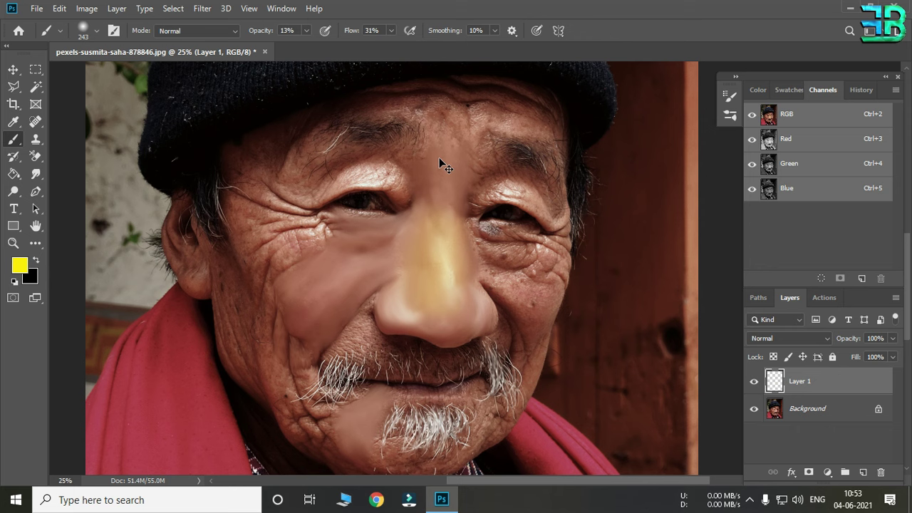
Step: Set the brush to 1811 px and test a broad yellow wash, then undo it
scroll(444, 254, "down", 1)
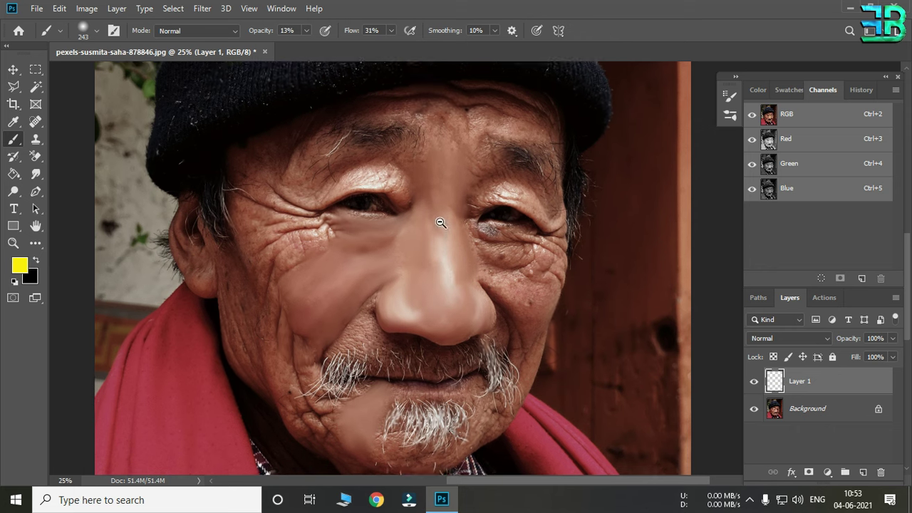
right_click(598, 242)
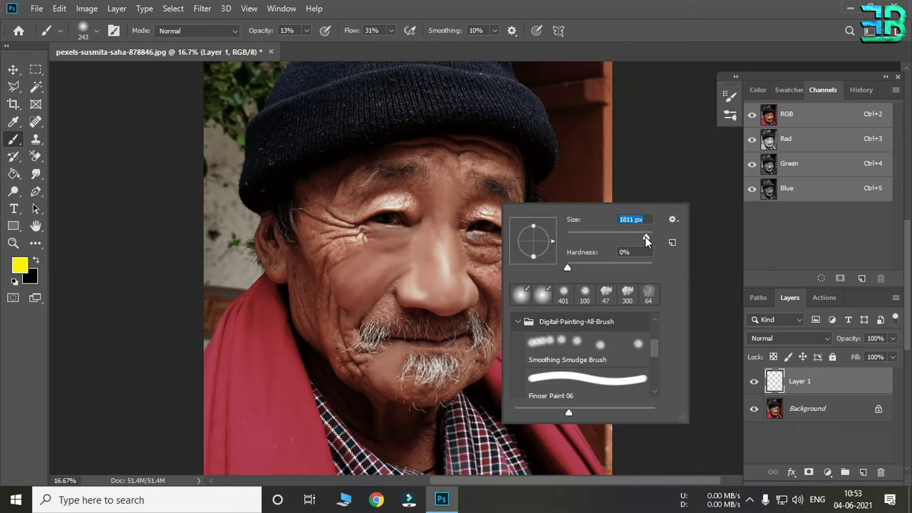
key("Return")
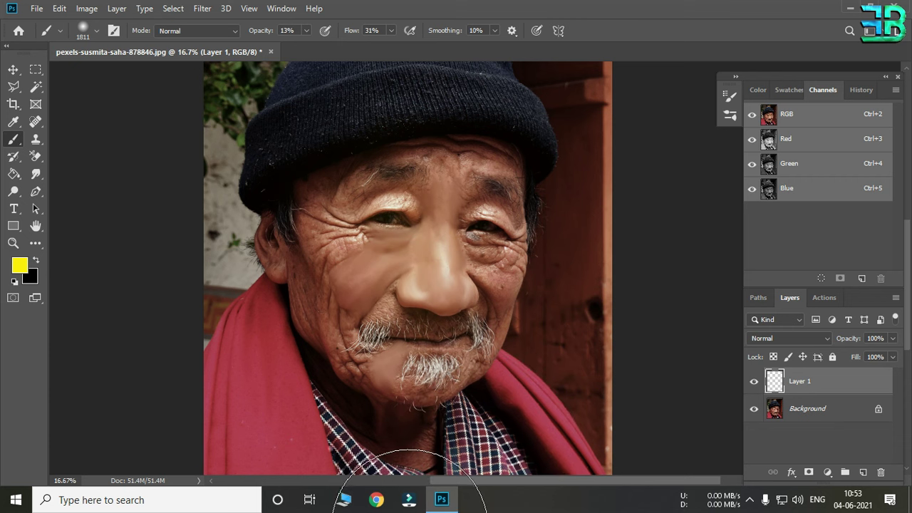
left_click_drag(411, 509, 365, 372)
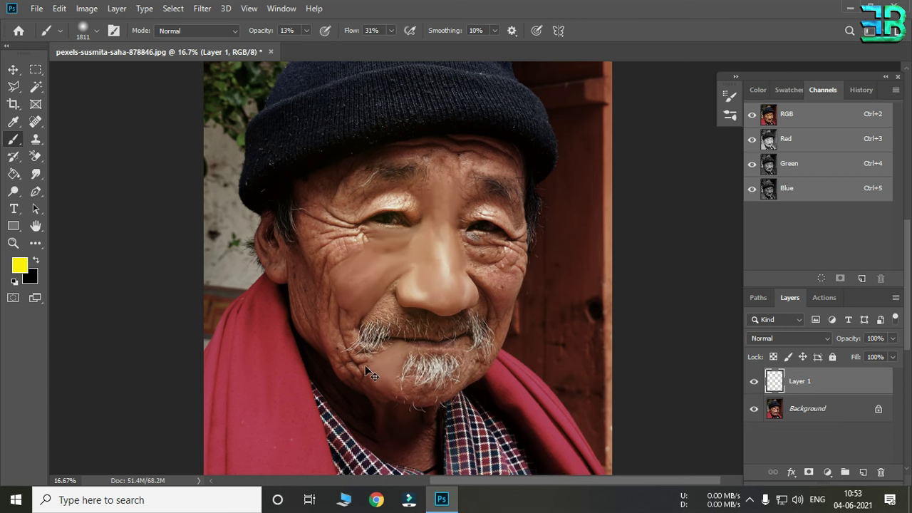
key("ctrl+z")
Step: Zoom in closely on the nose, then back out to show the whole face
key("alt+space")
key("Escape")
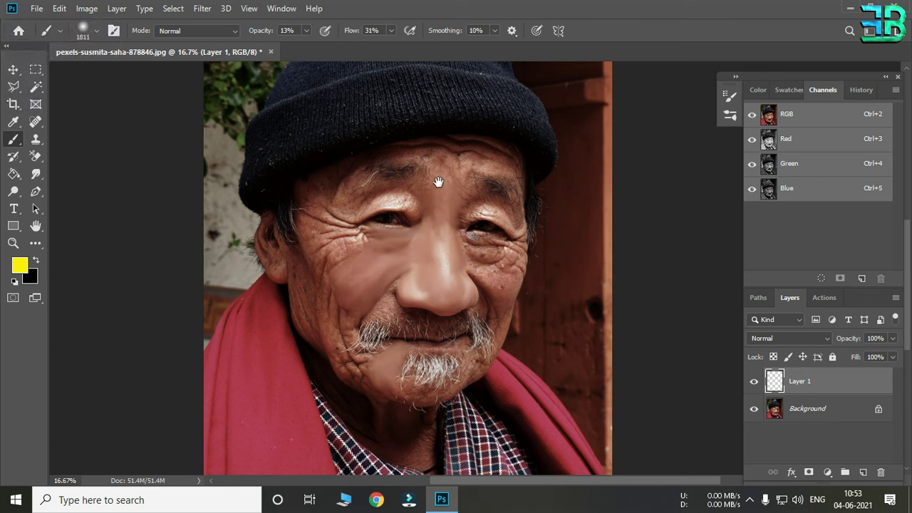
mouse_move(439, 182)
left_mouse_down()
mouse_move(336, 263)
mouse_move(419, 245)
mouse_move(385, 178)
left_mouse_up()
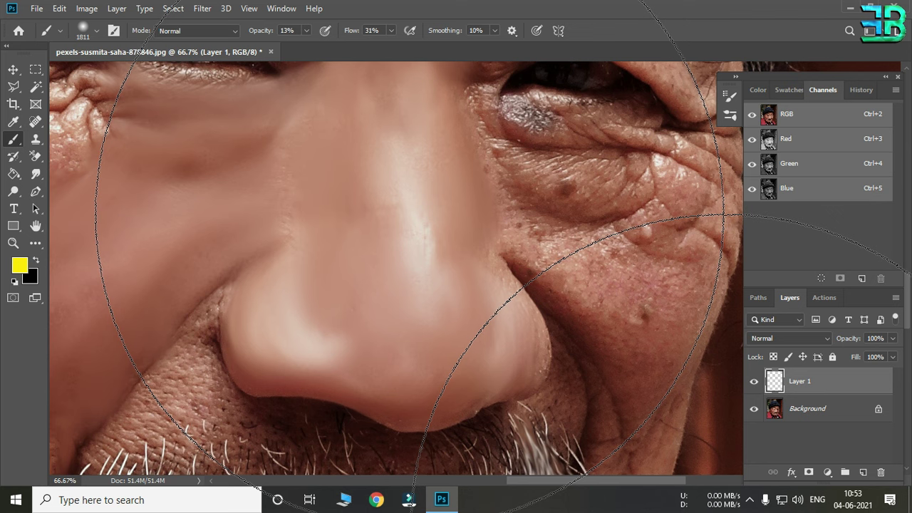
left_click(351, 166, "ctrl+alt")
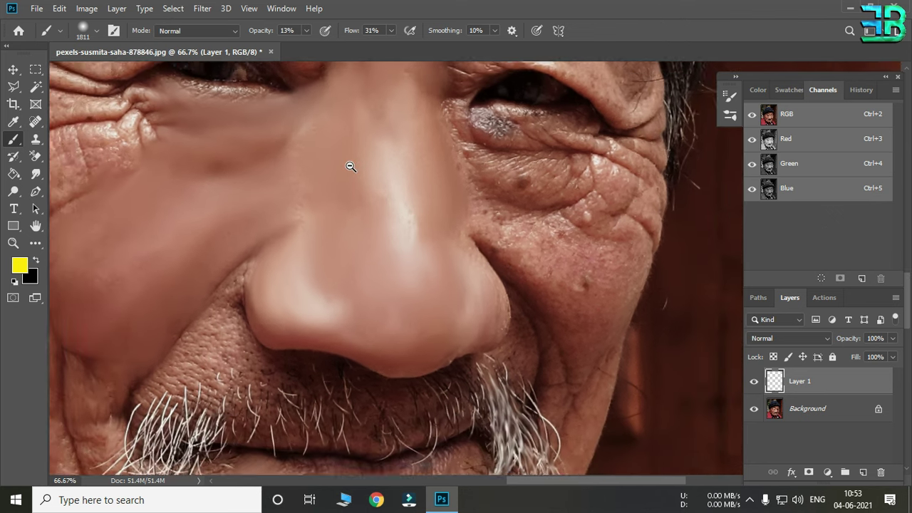
left_click(351, 166, "ctrl+alt")
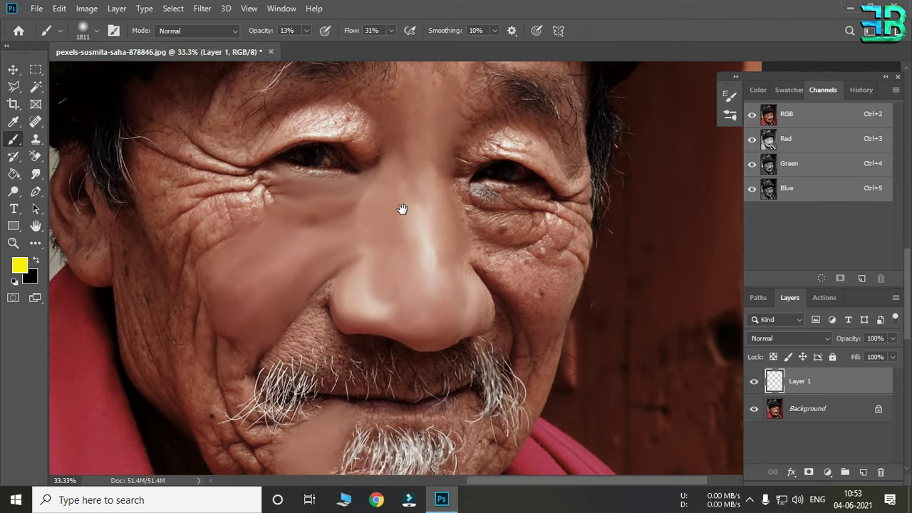
left_click_drag(358, 161, 399, 209)
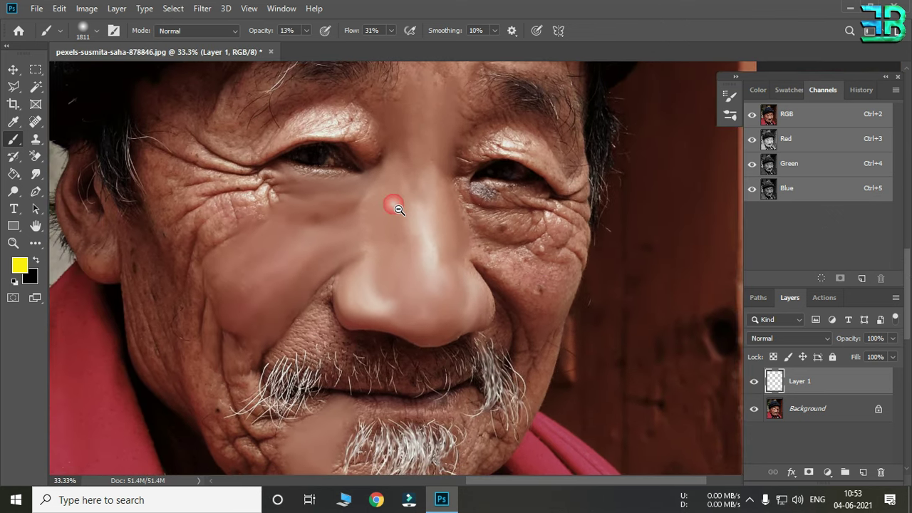
left_click(399, 210, "ctrl+alt")
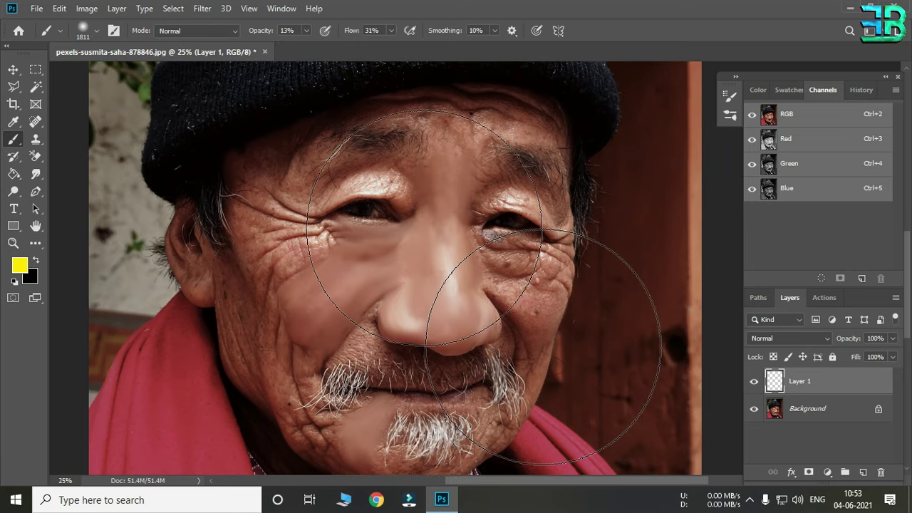